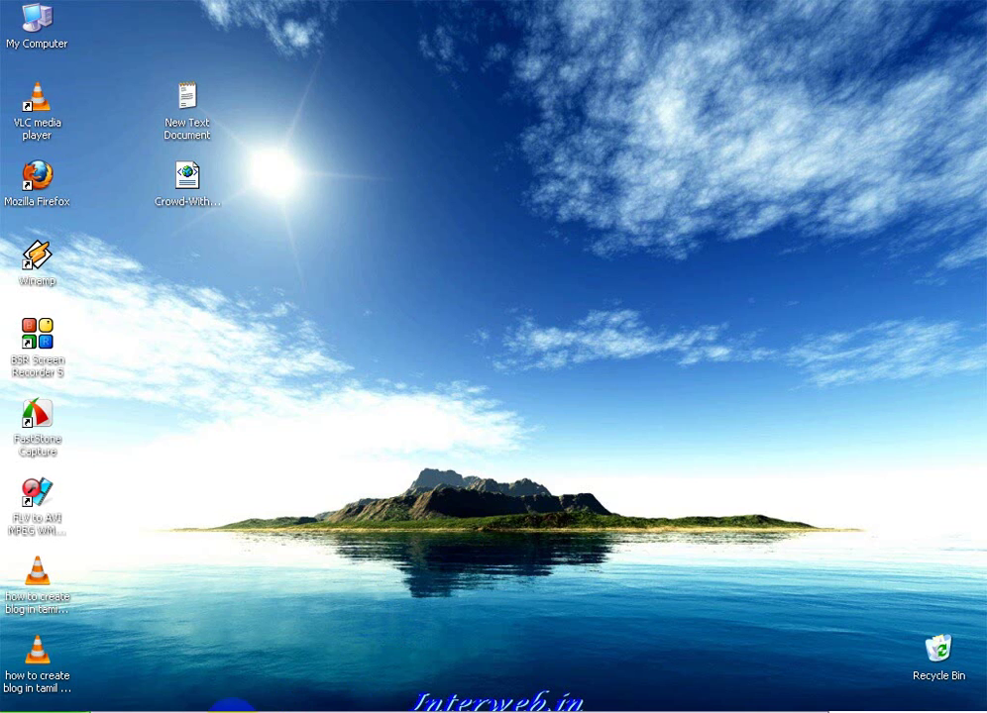
Step: Change the Notepad title to part 8, with the second line reading page's
left_click(238, 708)
double_click(445, 189)
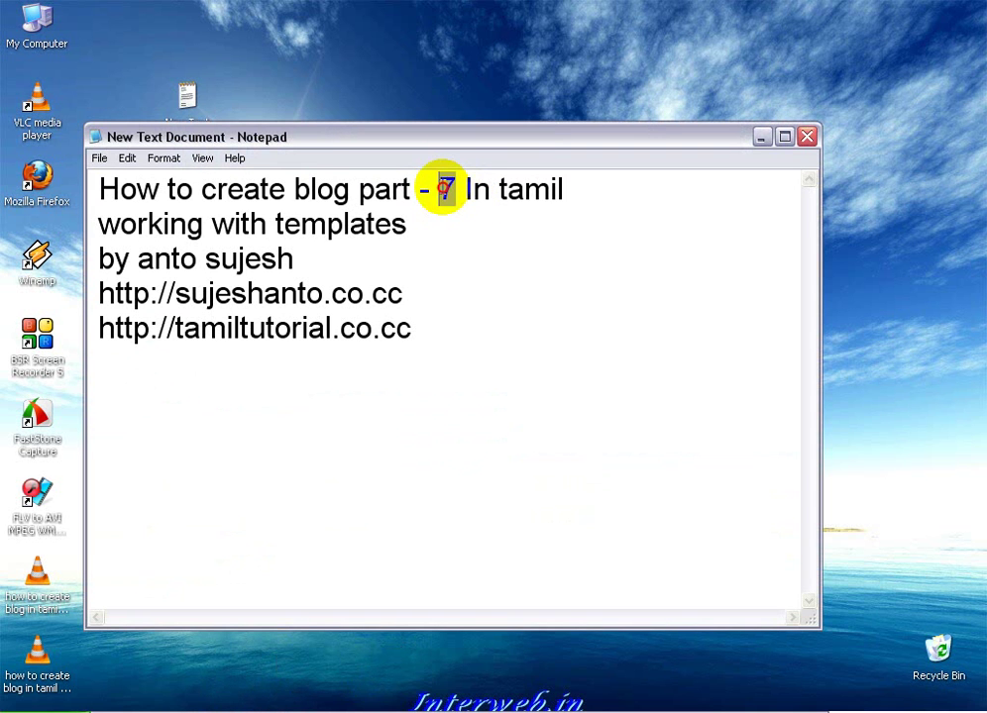
type("8")
left_click_drag(408, 225, 94, 225)
type("p")
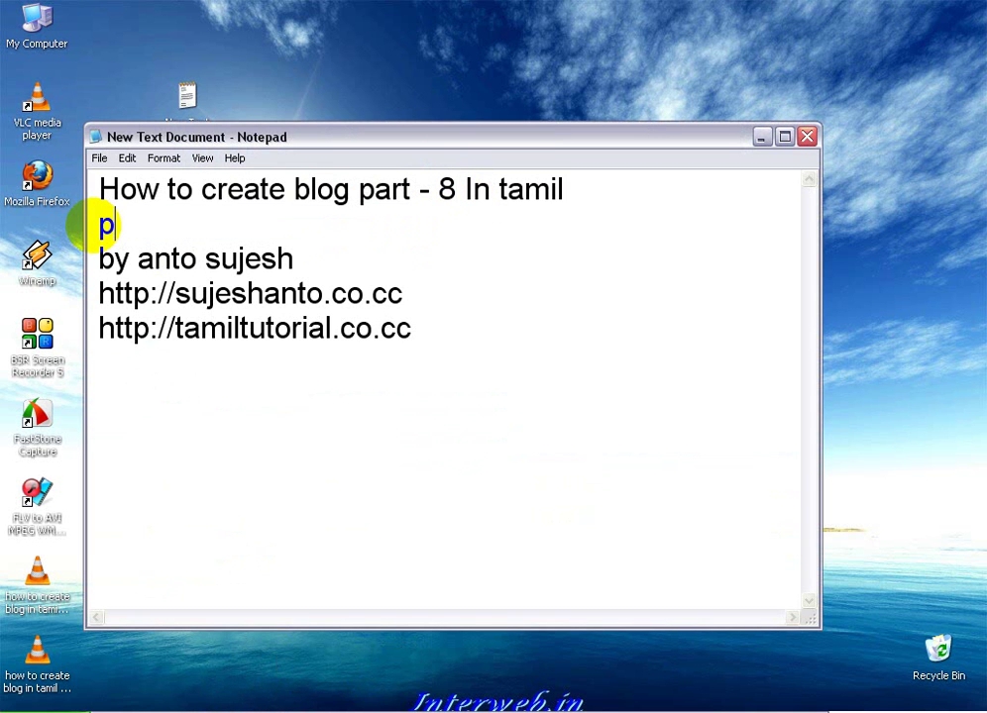
type("age's")
Step: Clear the selections in the notes and minimize Notepad to the desktop
left_click_drag(179, 224, 33, 222)
left_click(297, 226)
left_click_drag(433, 300, 99, 301)
left_click(435, 328)
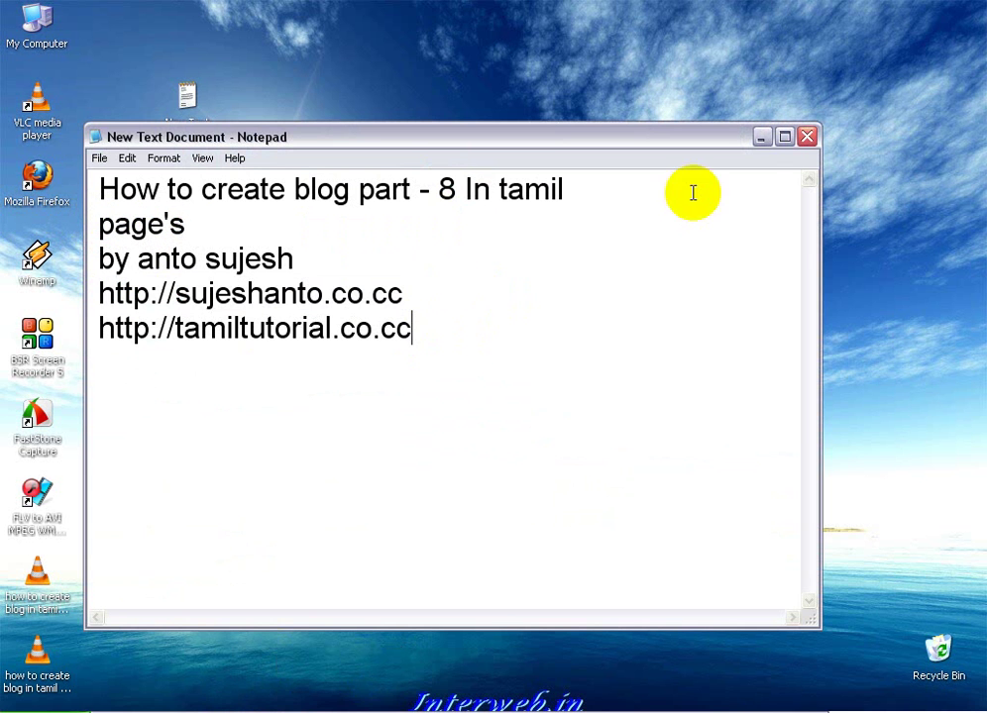
left_click(761, 137)
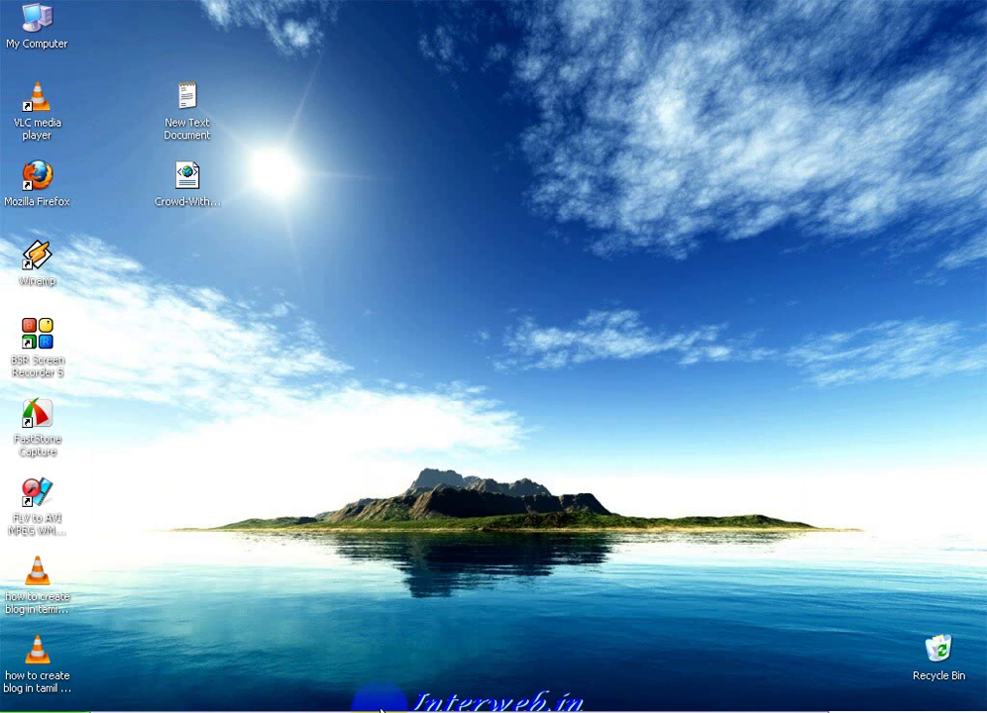
Step: Show the live blog in Firefox, preview its DOWNLOADS and BUSINESS menus, then return to Edit Template HTML
left_click(392, 661)
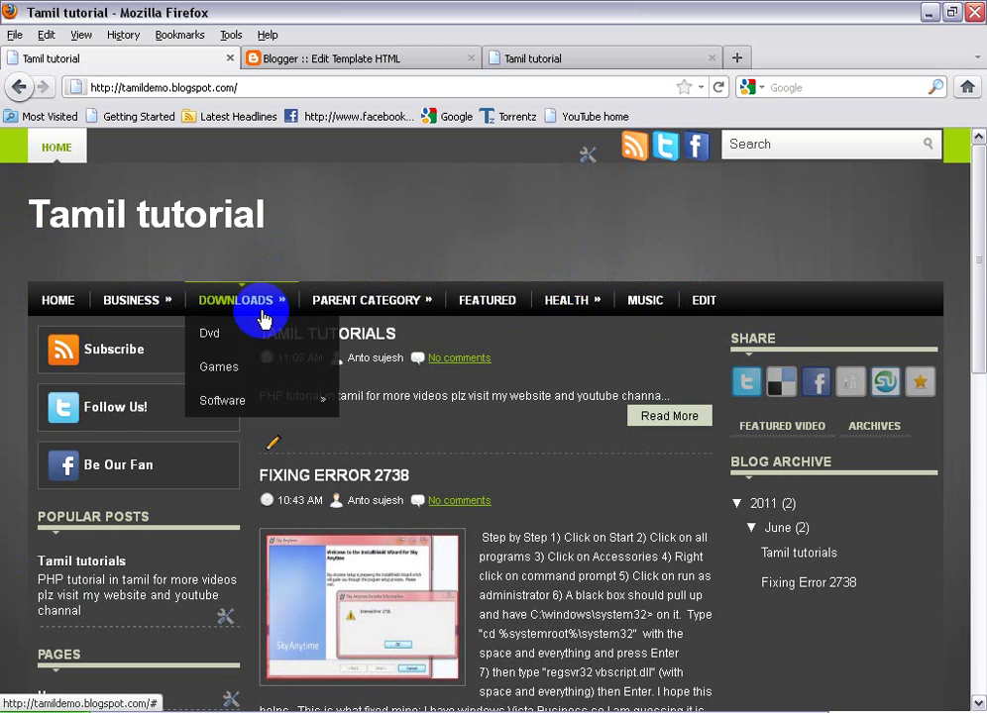
mouse_move(176, 302)
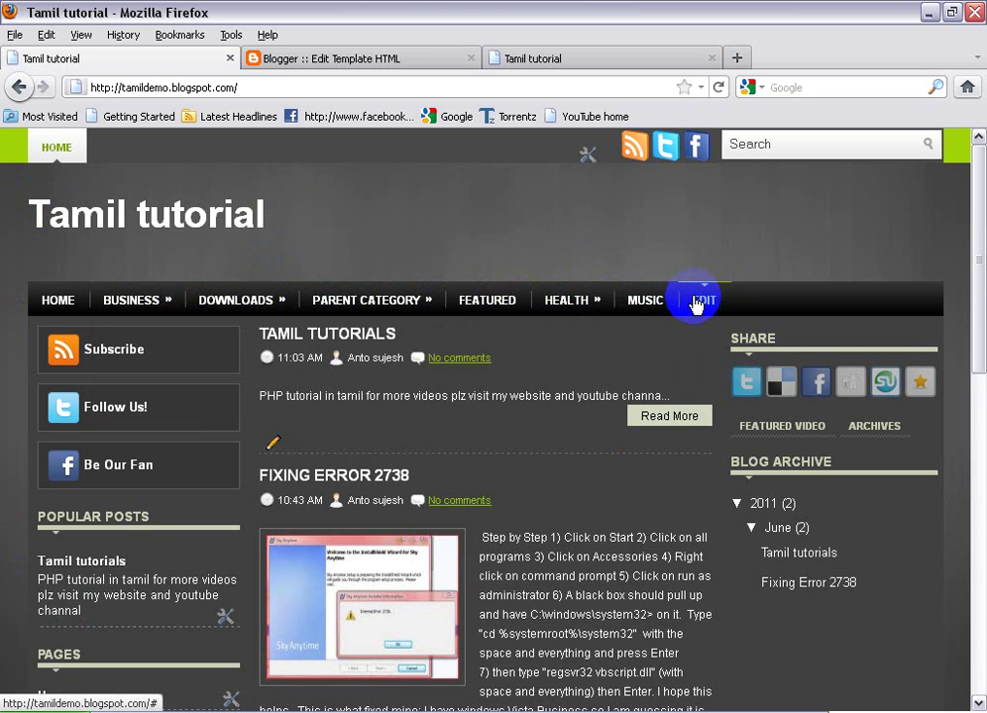
mouse_move(279, 308)
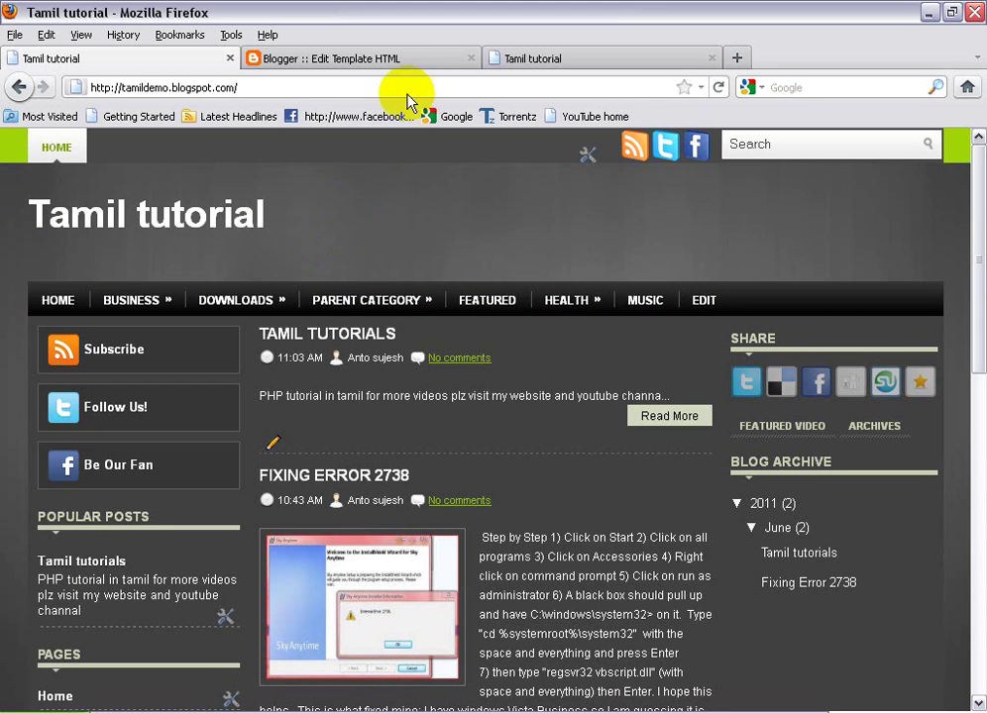
left_click(340, 60)
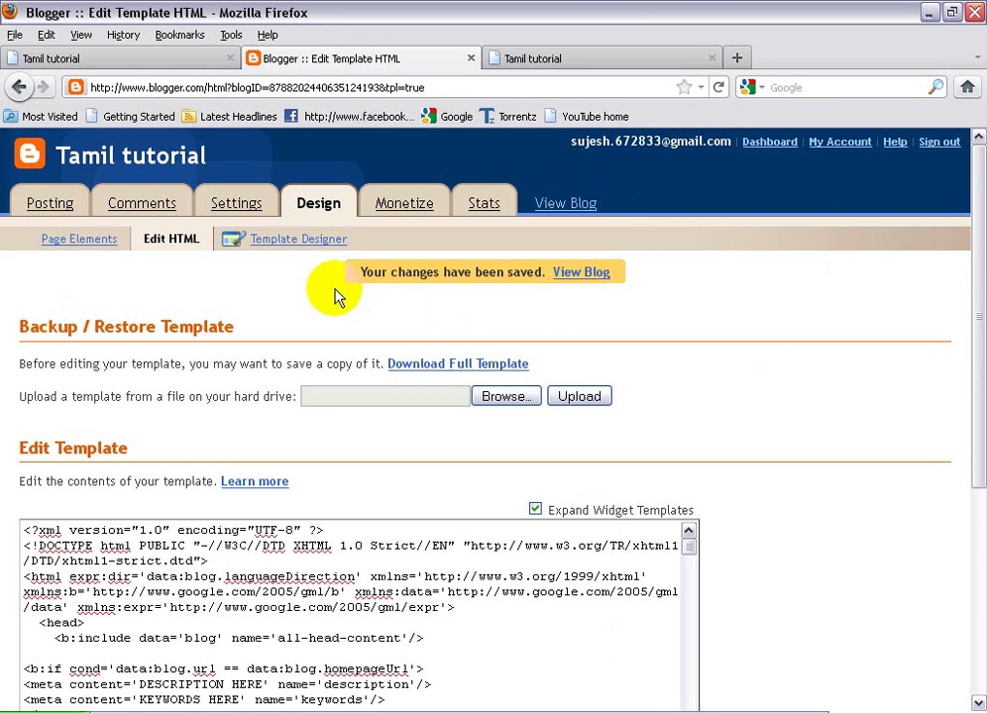
Step: Go from Posting to Edit Pages, leaving the empty new post unsaved
left_click(39, 215)
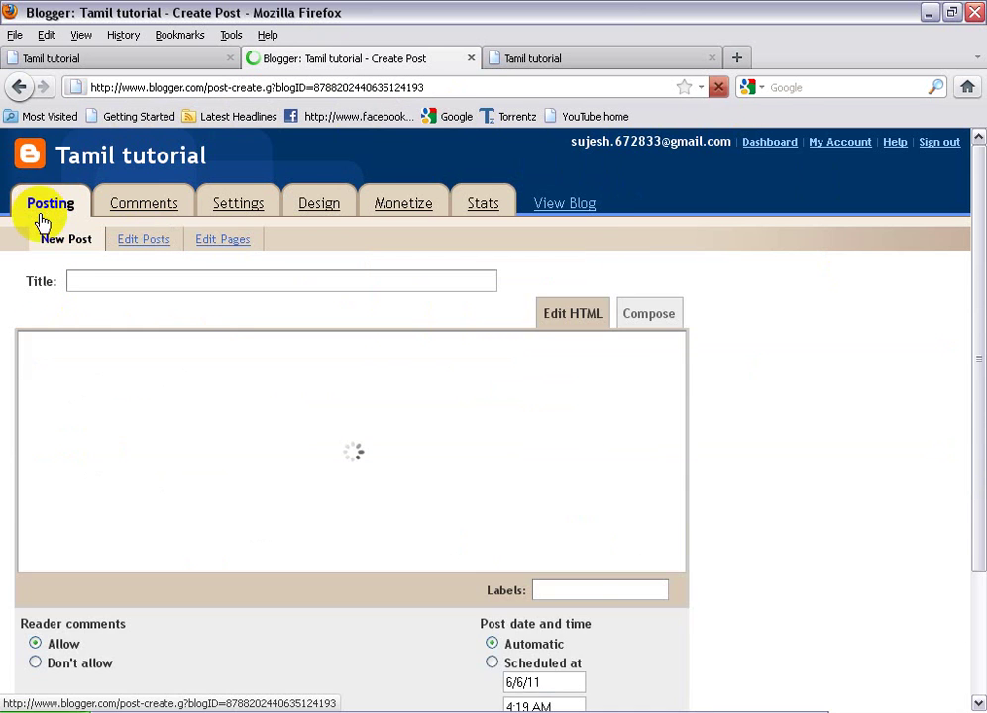
left_click(234, 246)
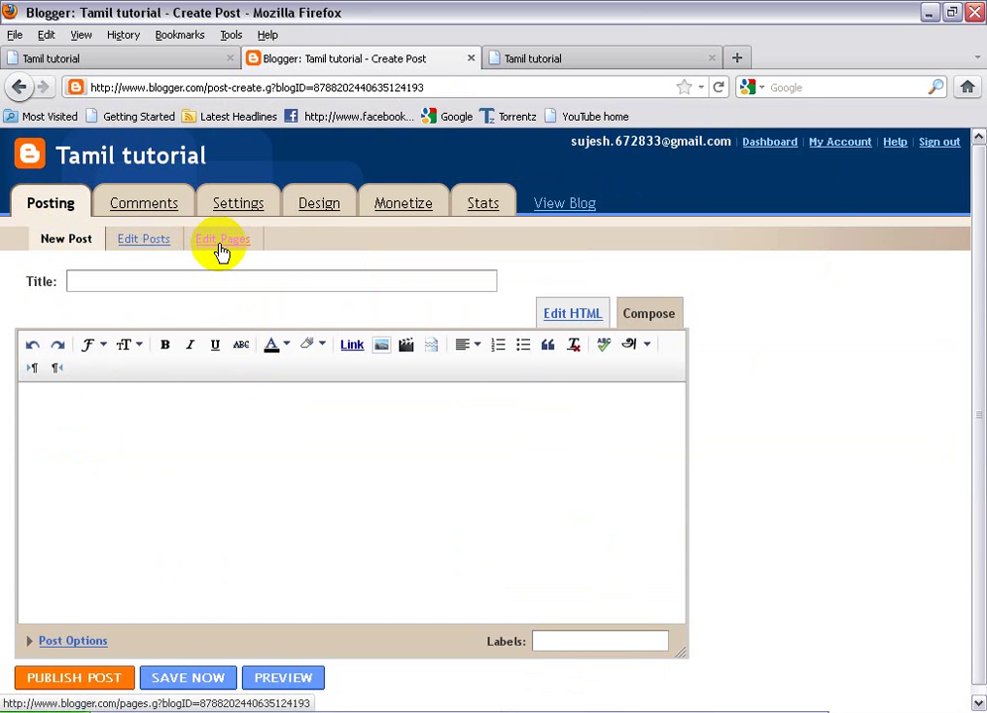
scroll(446, 516, "down", 1)
scroll(446, 515, "up", 1)
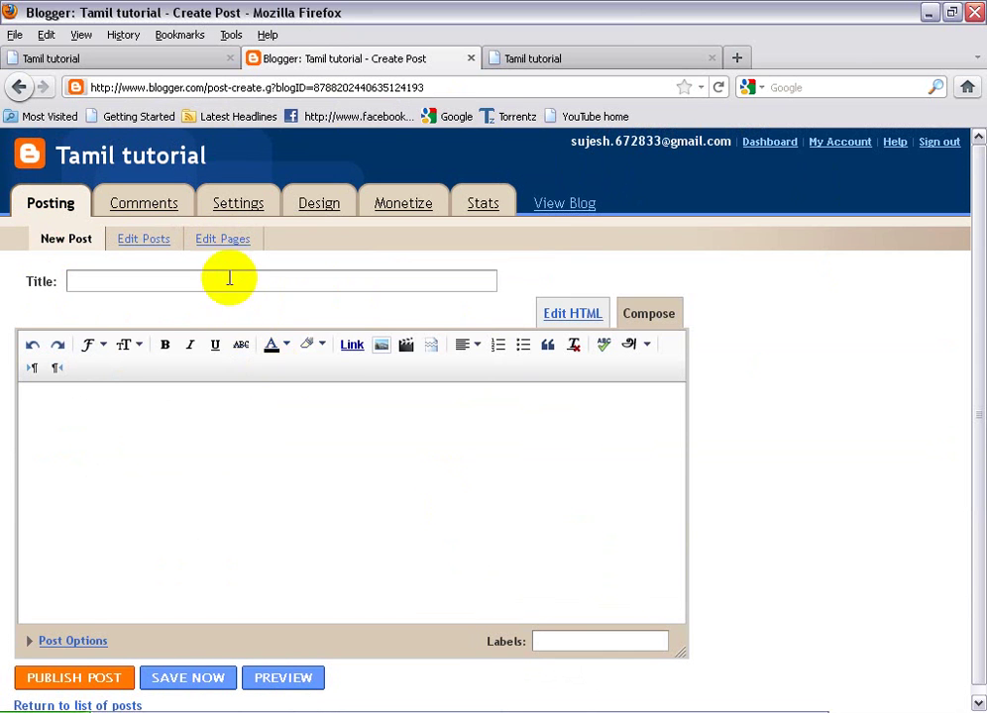
left_click(223, 242)
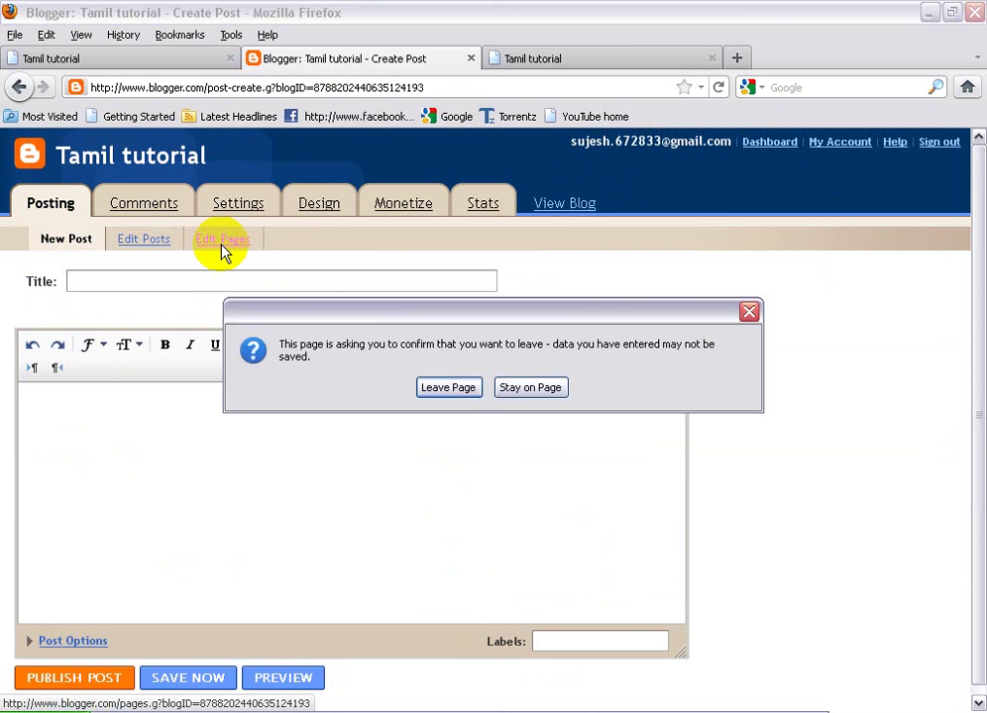
left_click(439, 390)
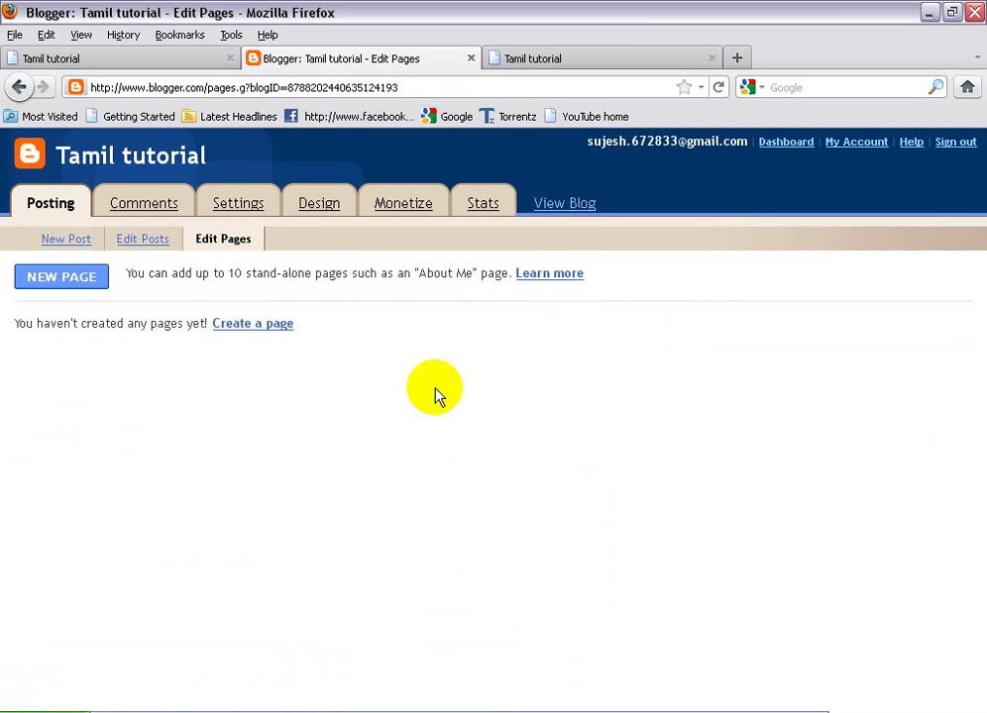
Step: Create a new page titled Download and move into its body editor
left_click(265, 331)
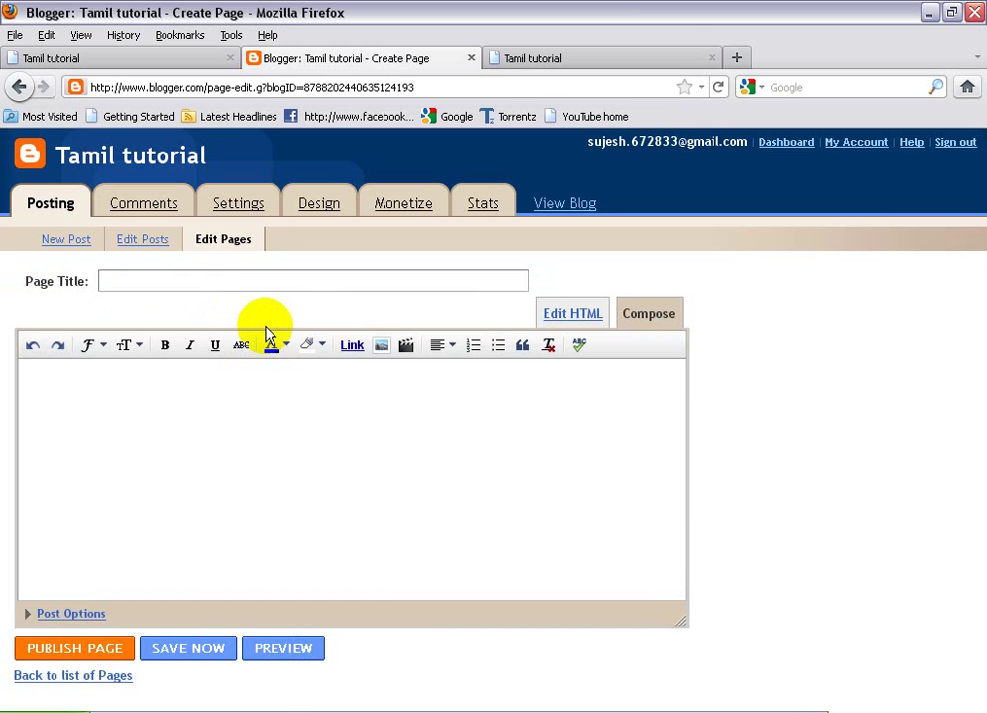
left_click(219, 283)
left_click(219, 284)
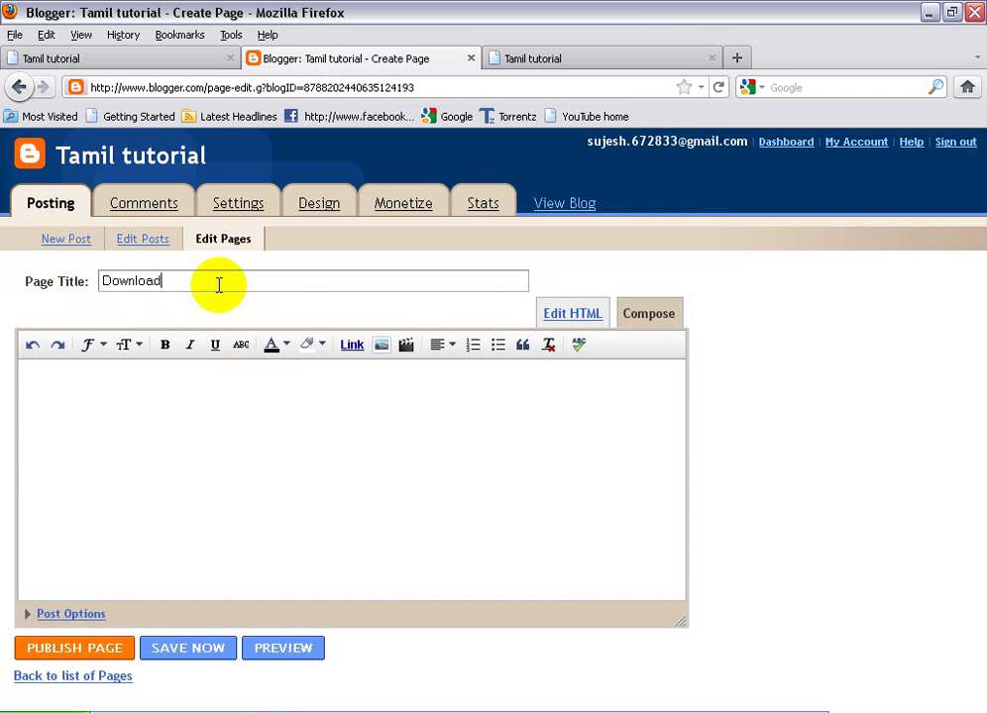
left_click(151, 410)
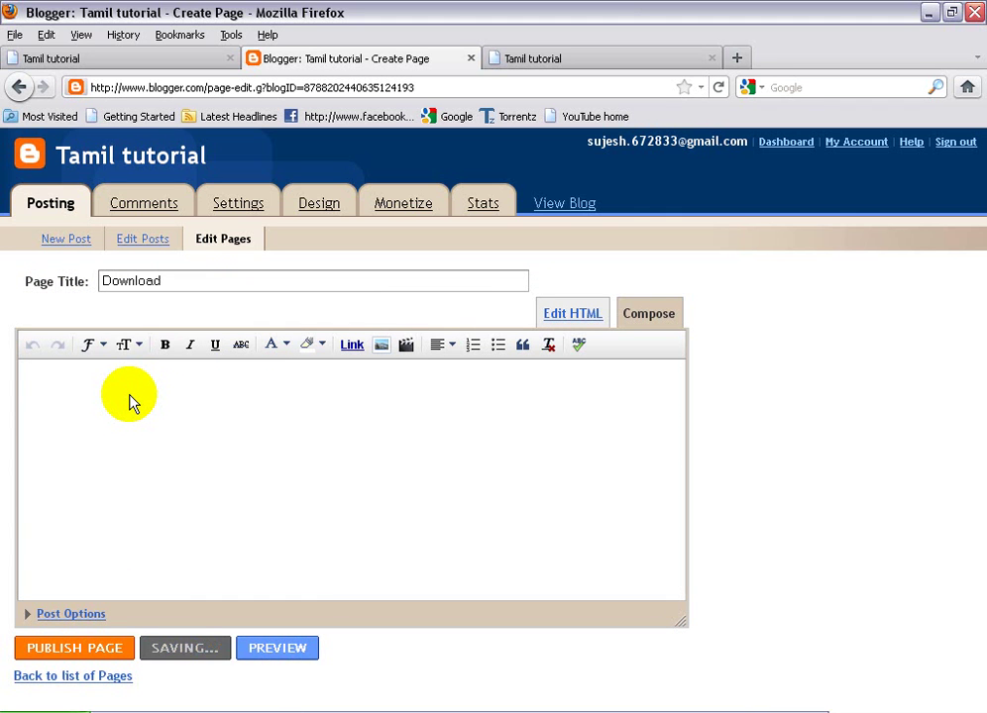
Step: Enter the body 'this is download page Demo', publish the page, and open its live view
type("thi")
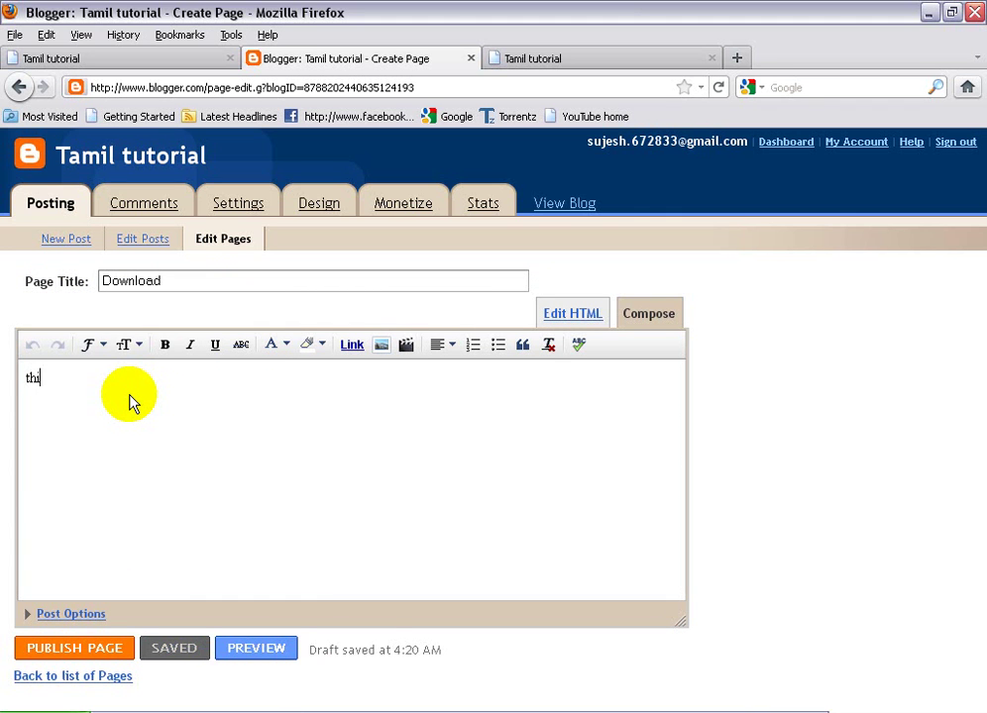
type("s is download pa")
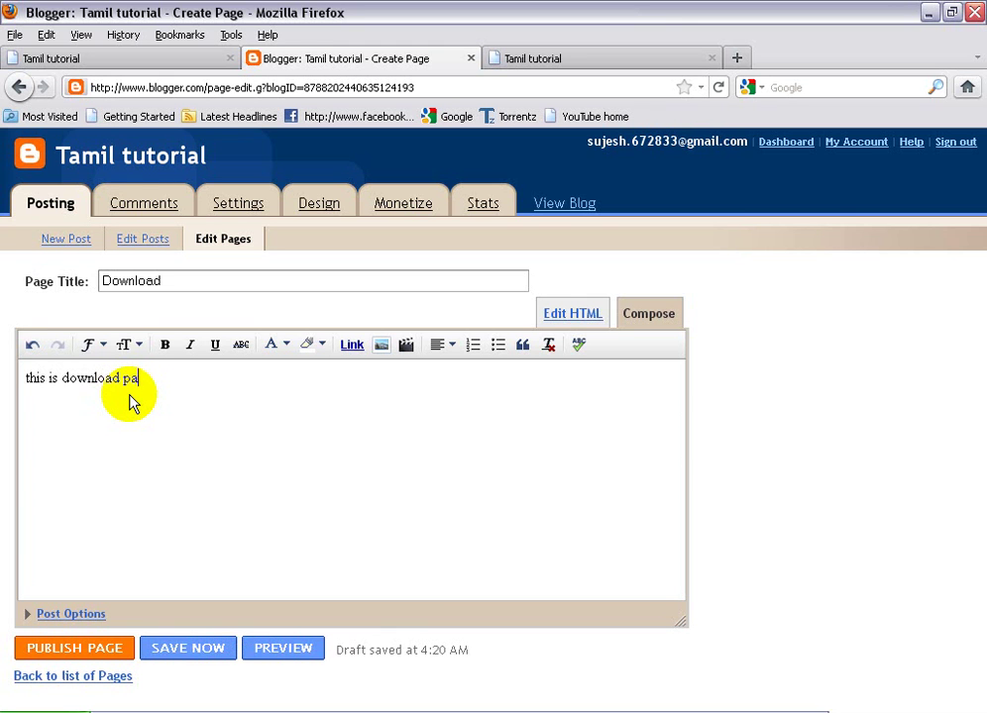
left_click_drag(180, 392, 27, 378)
left_click(182, 389)
type("Demo")
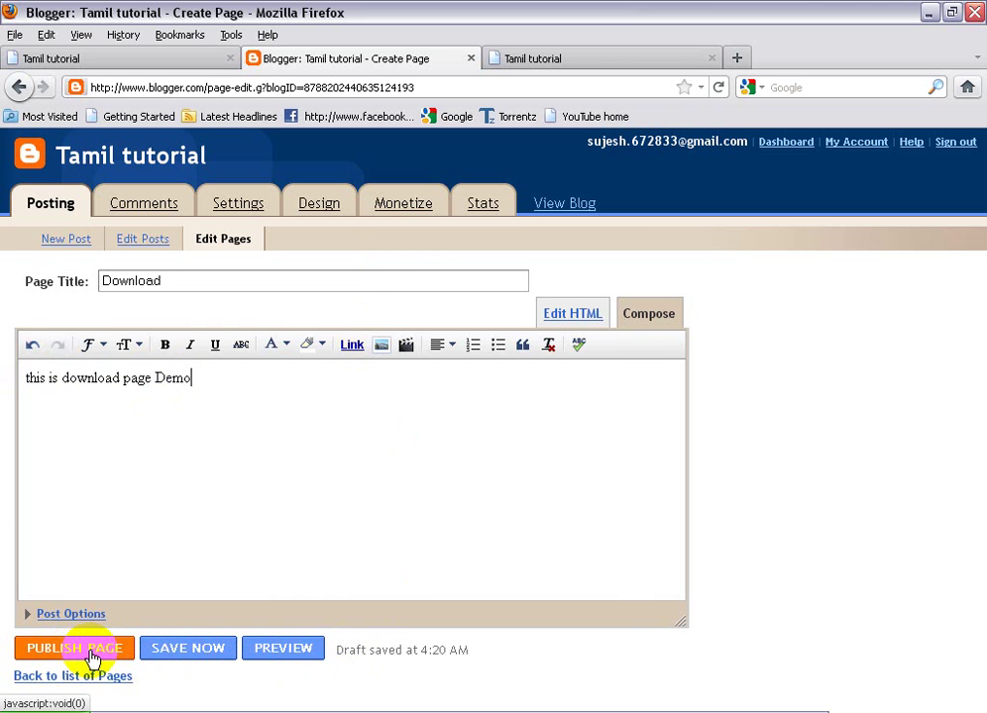
left_click(89, 656)
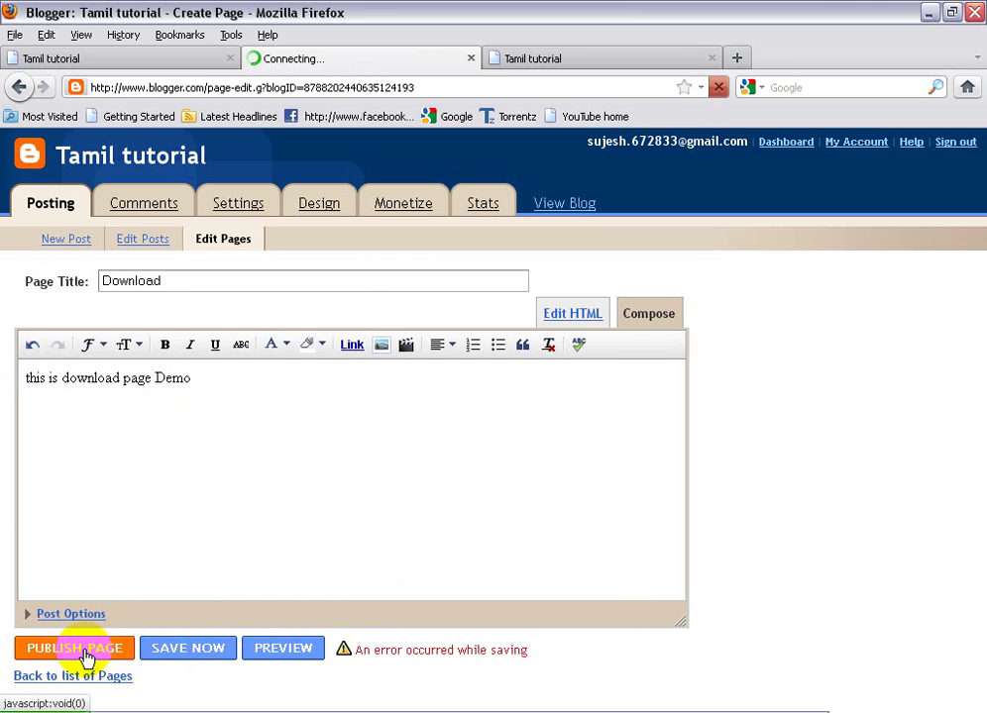
right_click(131, 357)
left_click(77, 359)
left_click(77, 360)
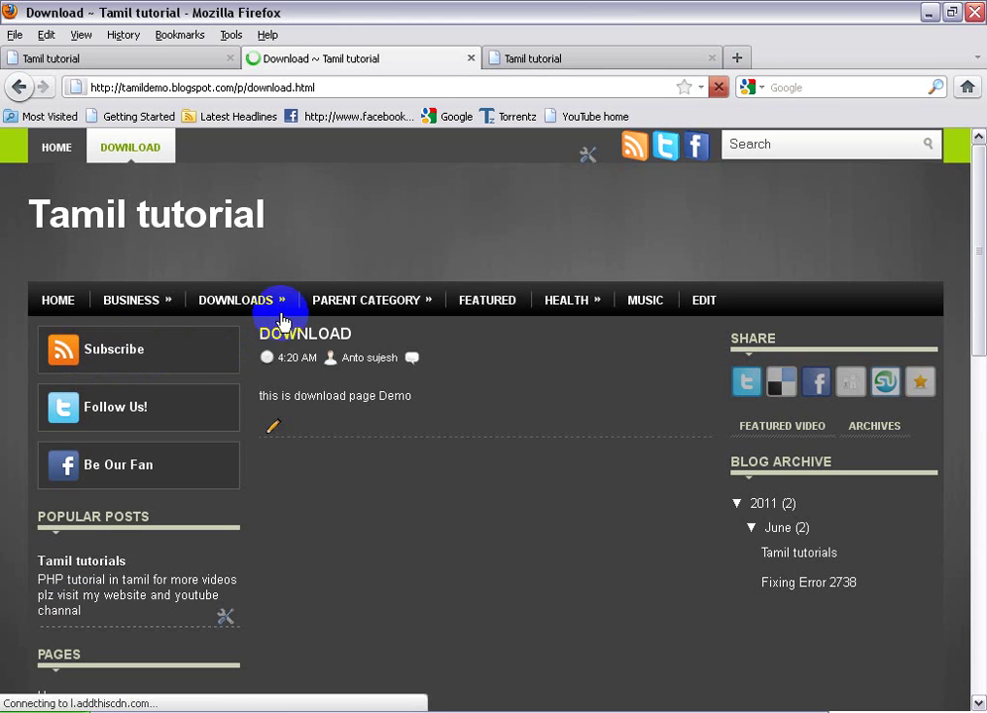
mouse_move(296, 301)
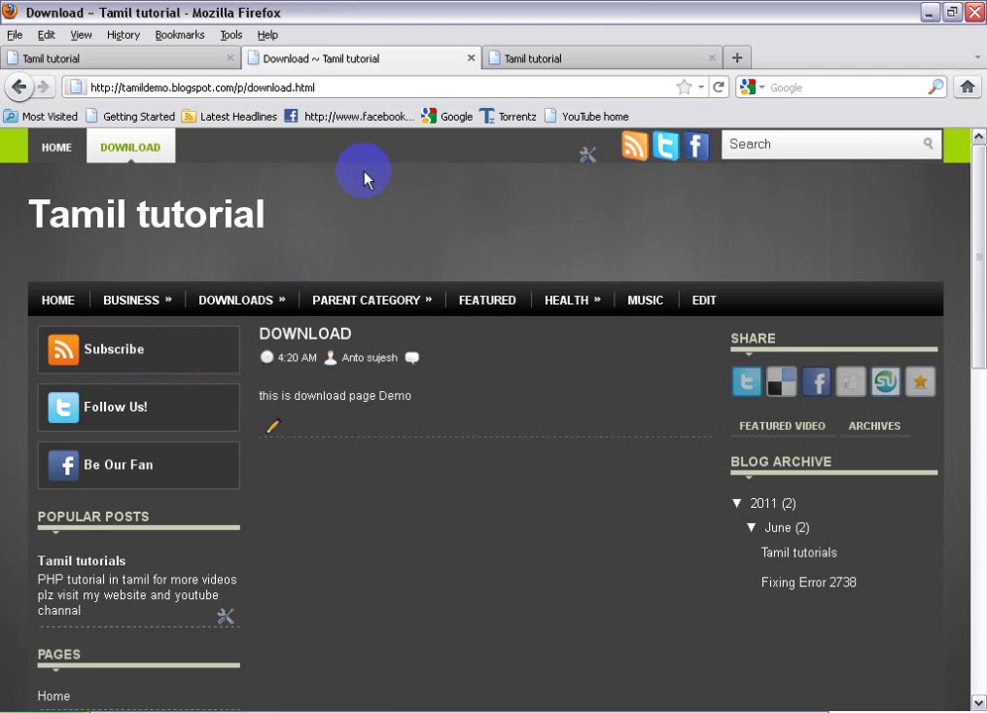
left_click_drag(258, 396, 408, 398)
left_click(428, 402)
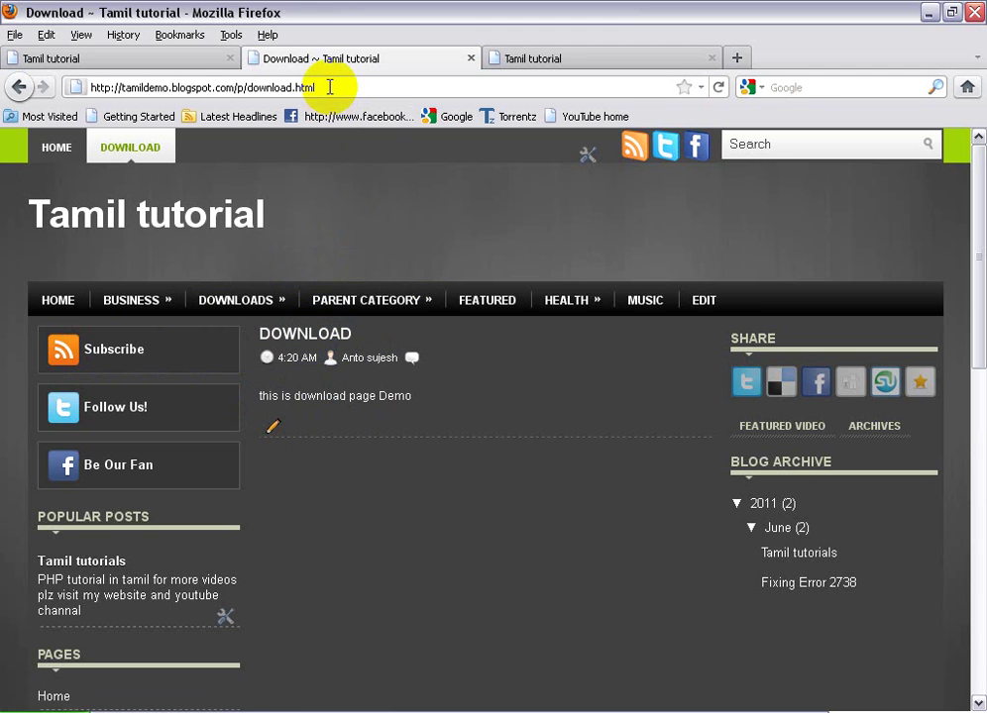
left_click_drag(328, 88, 248, 87)
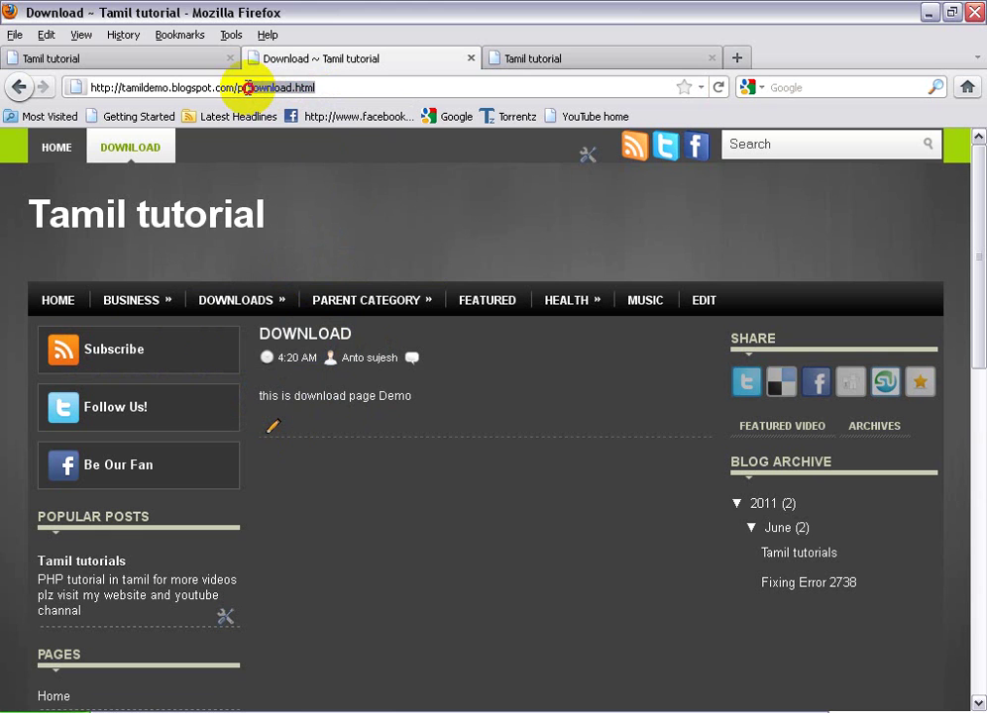
left_click(322, 87)
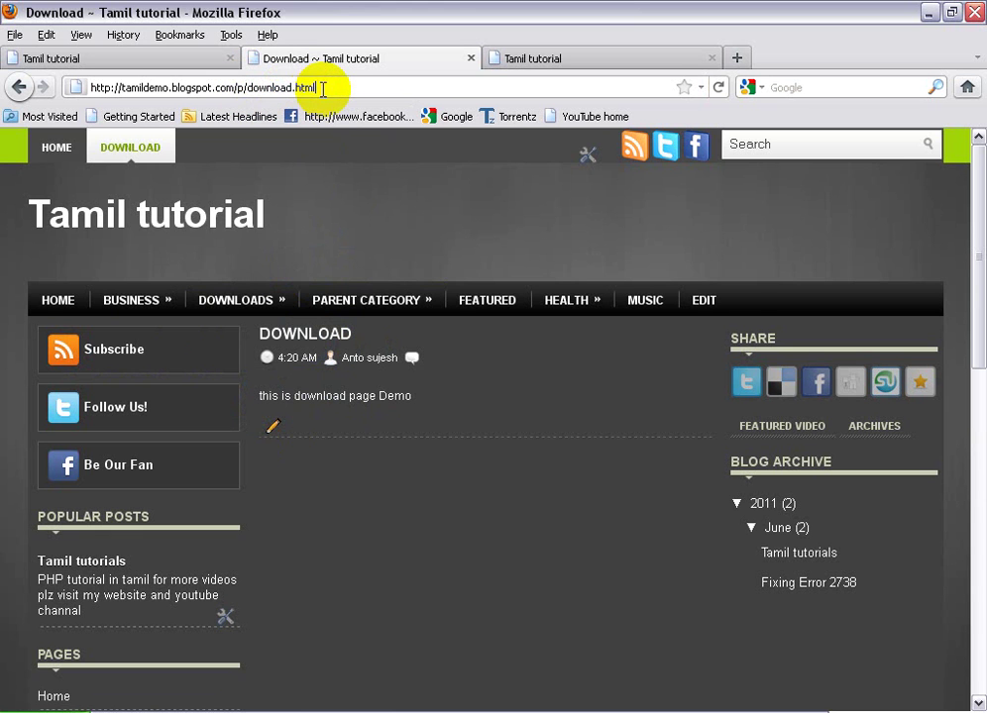
double_click(269, 87)
double_click(298, 87)
double_click(302, 87)
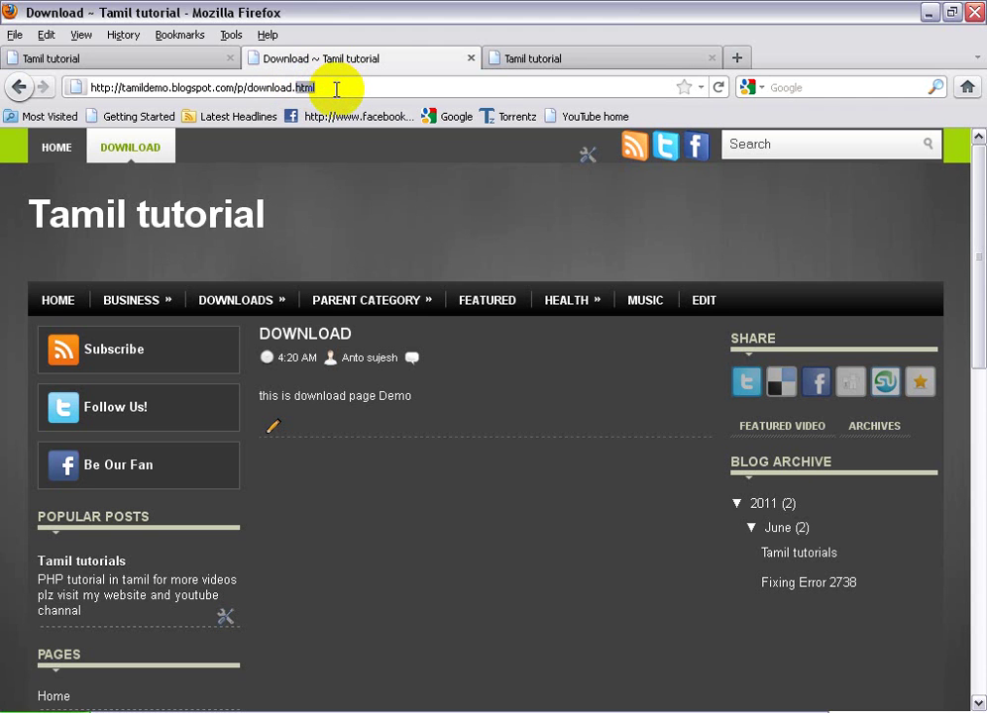
left_click_drag(333, 90, 252, 89)
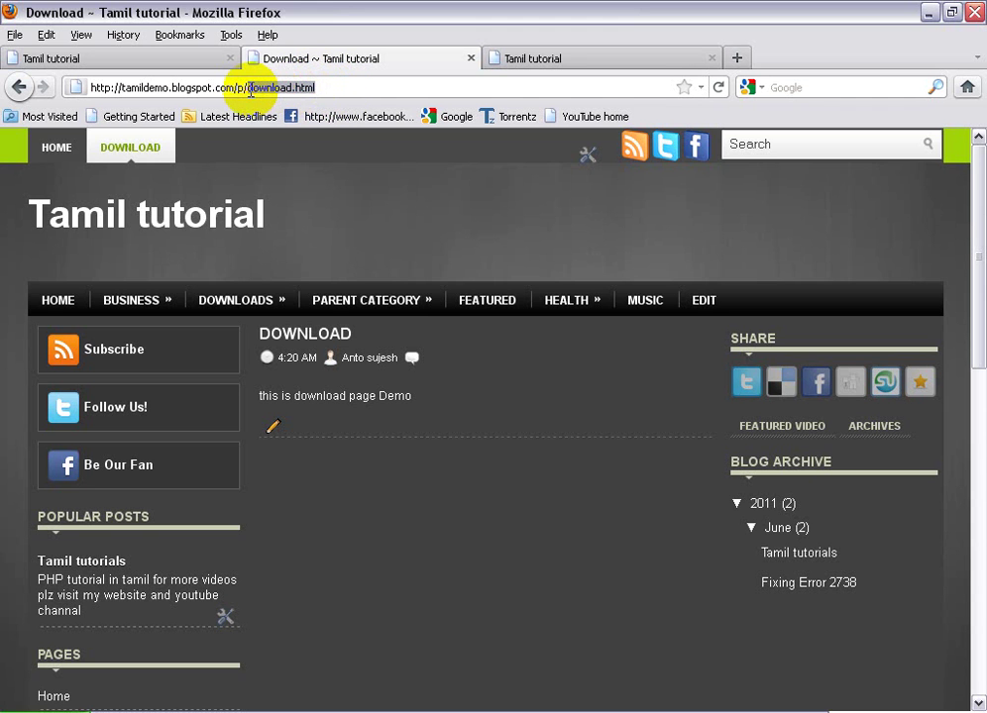
left_click(335, 90)
left_click_drag(343, 90, 248, 90)
left_click(325, 90)
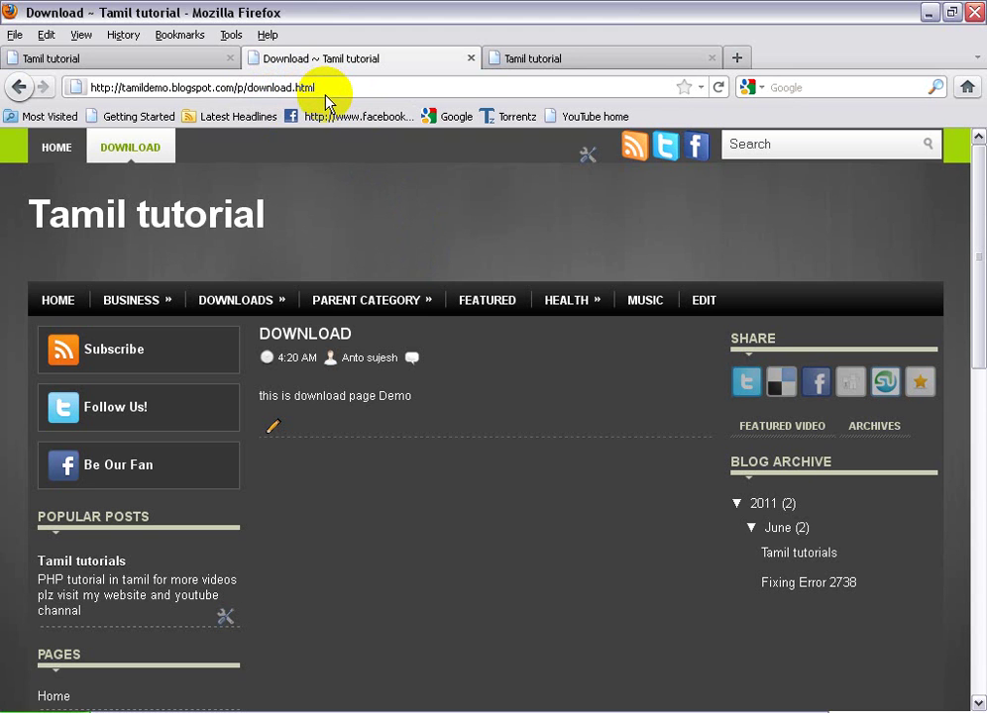
left_click(372, 198)
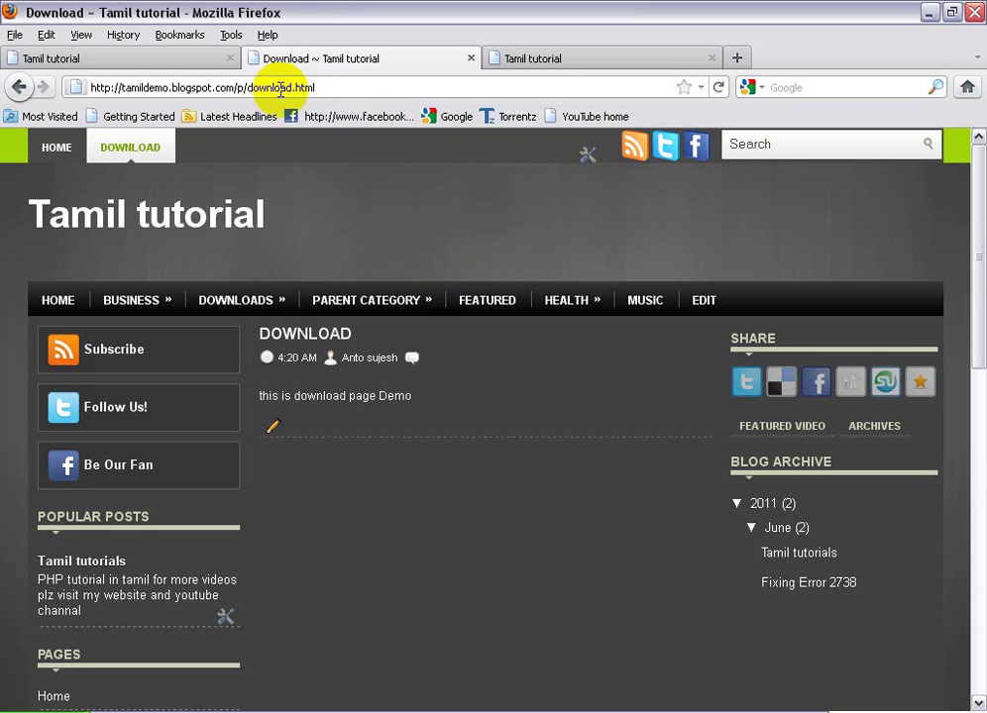
left_click_drag(317, 87, 254, 87)
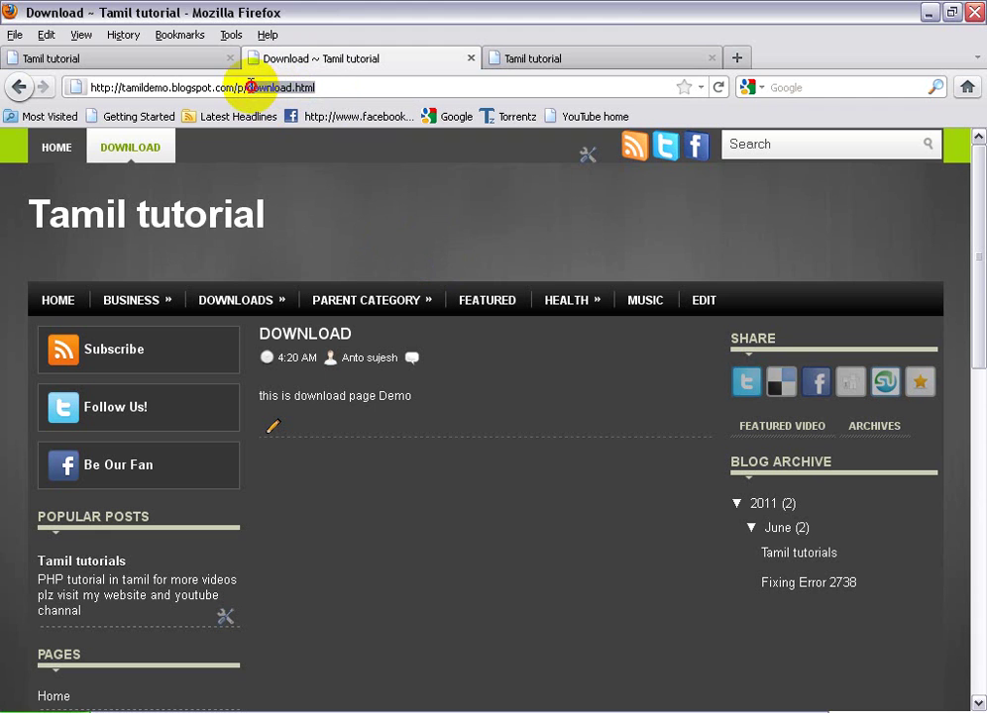
left_click(330, 88)
left_click(159, 322)
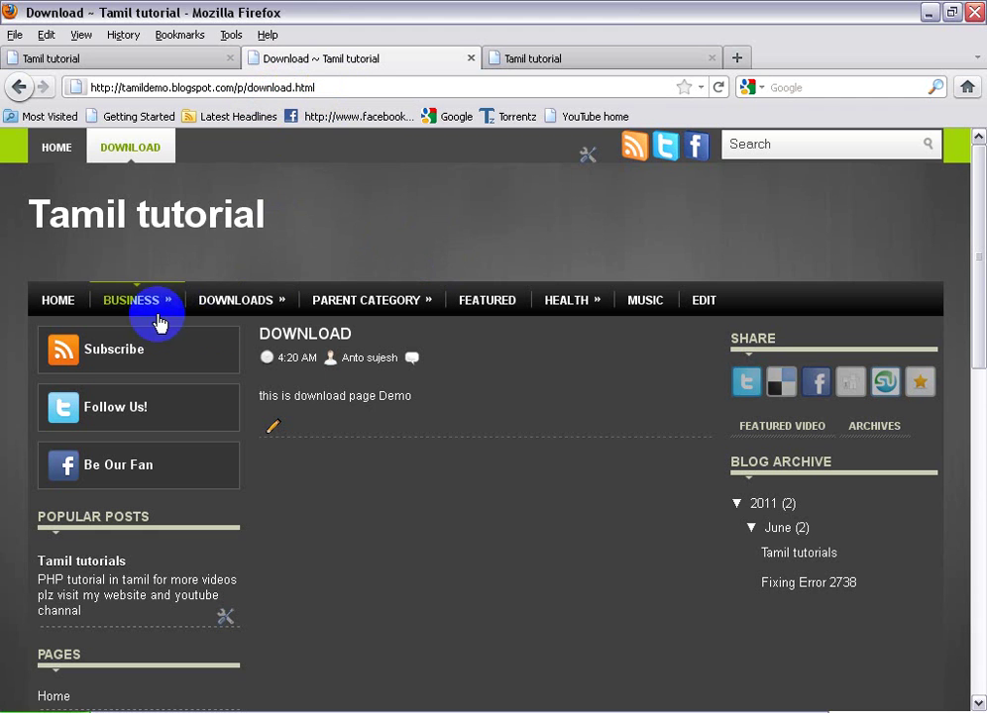
mouse_move(244, 314)
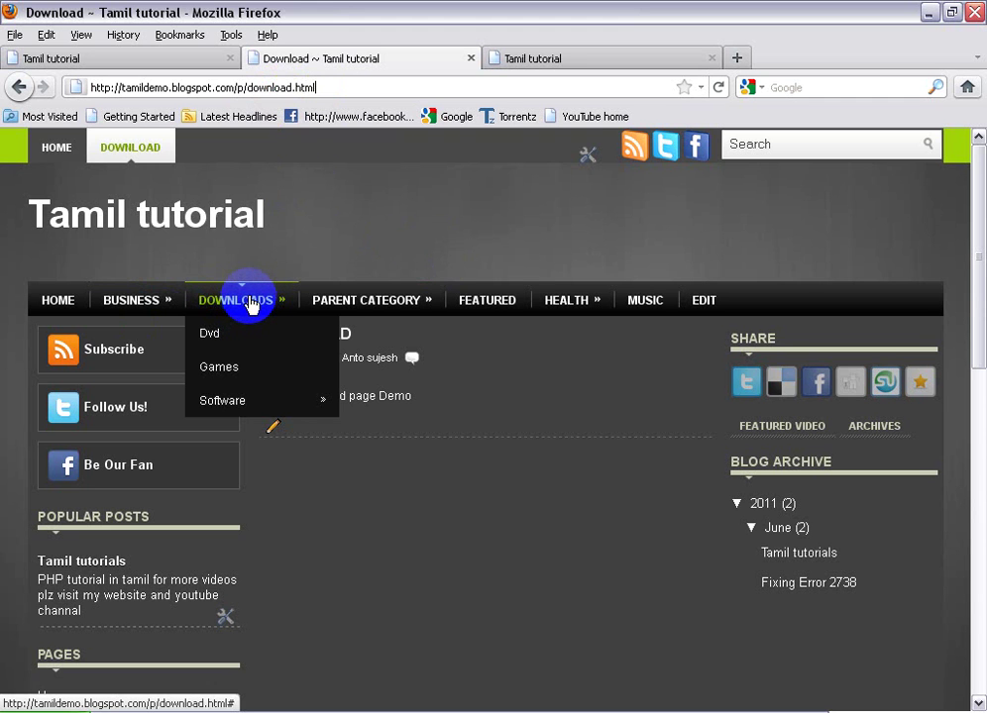
left_click_drag(327, 87, 83, 88)
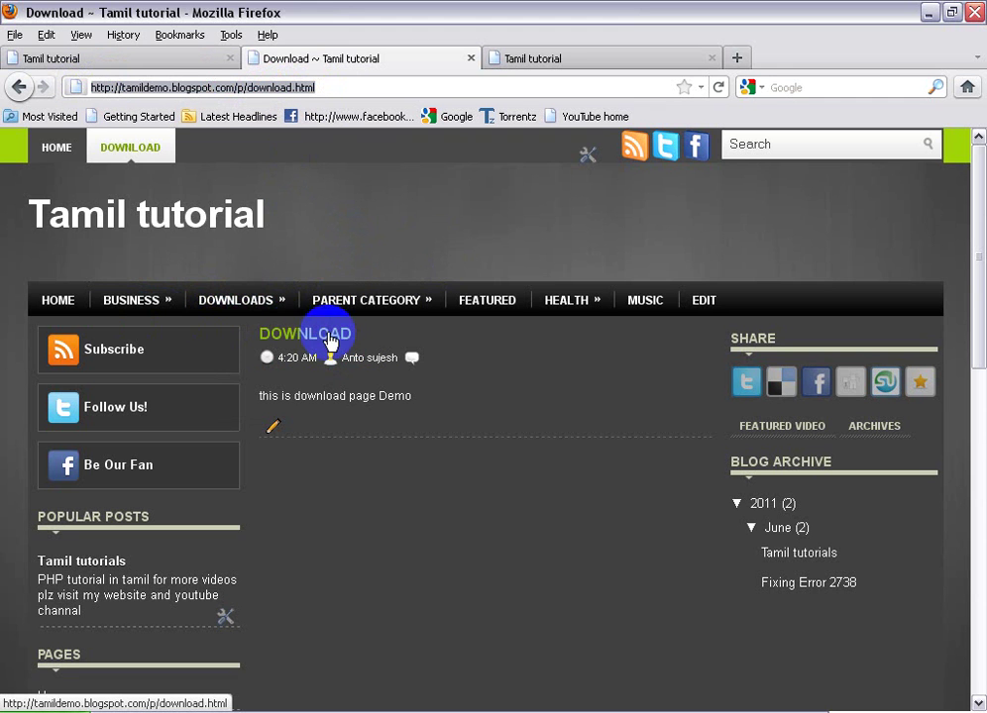
Step: Close the blog preview tab and return to the blog home page
left_click(362, 86)
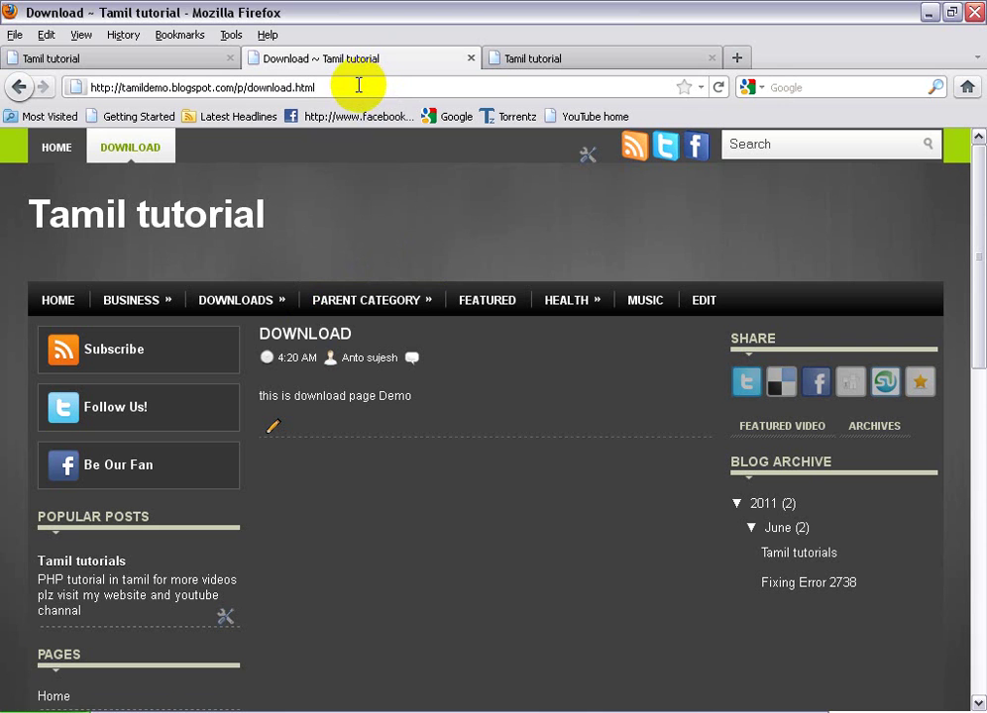
left_click(176, 60)
left_click(498, 61)
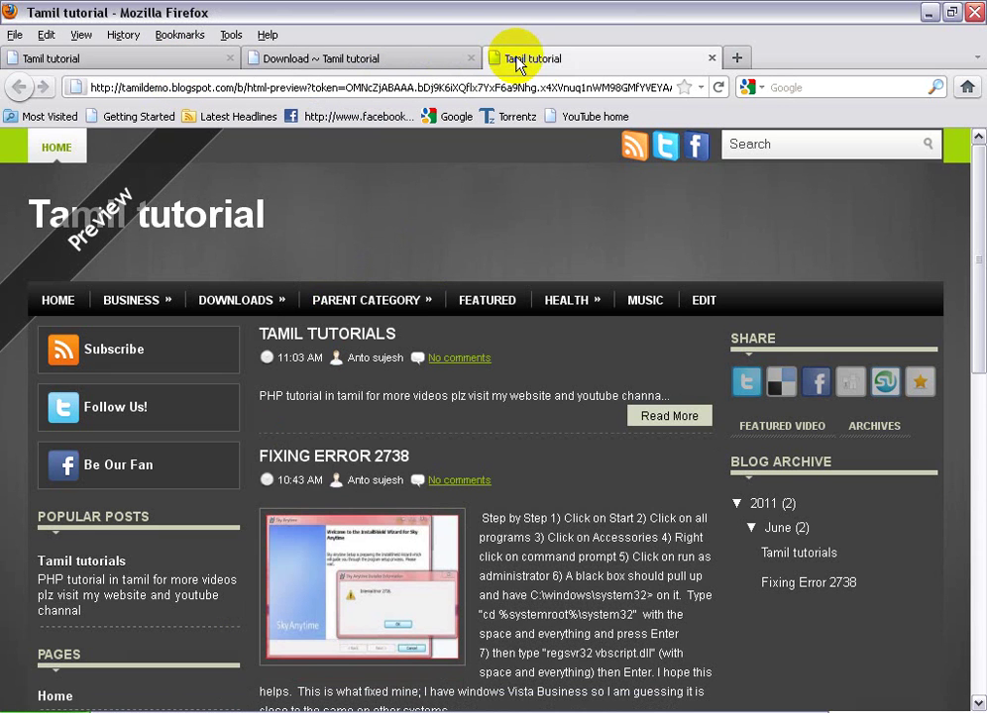
left_click(714, 59)
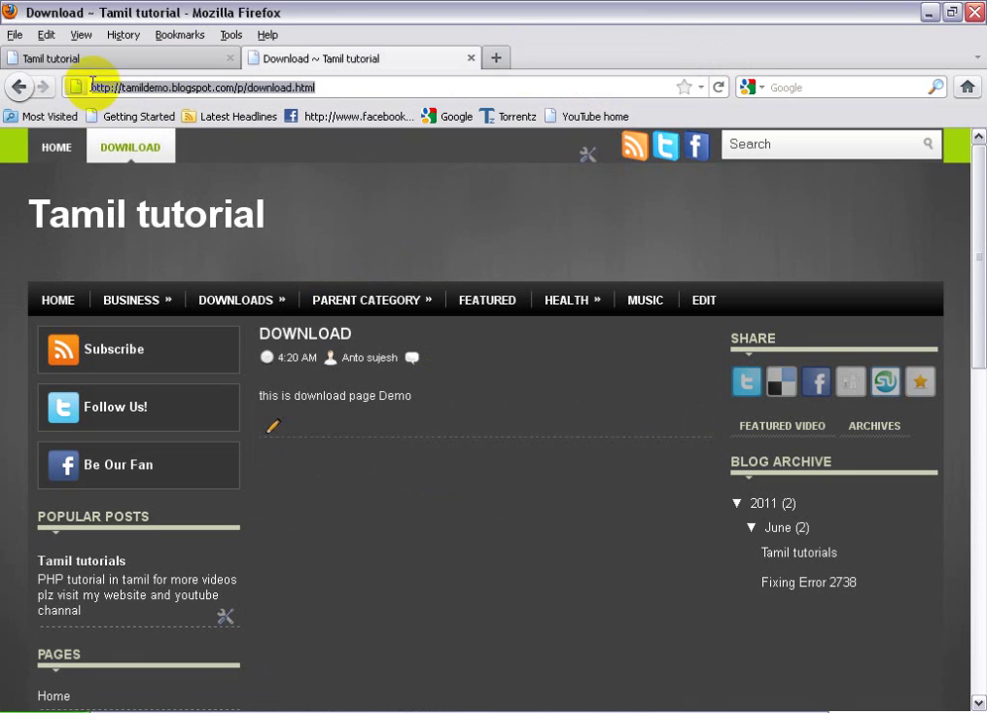
left_click(121, 59)
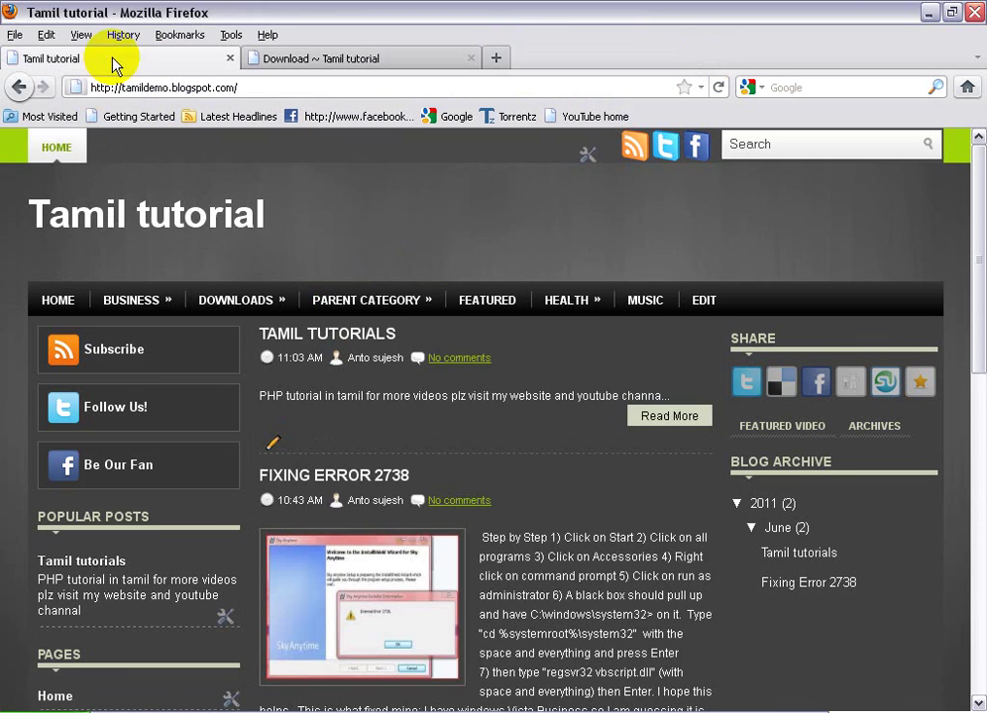
Step: Dismiss the Pages gadget settings, then go via the Blogger footer link to Tamil tutorial's Edit Posts
left_click(586, 154)
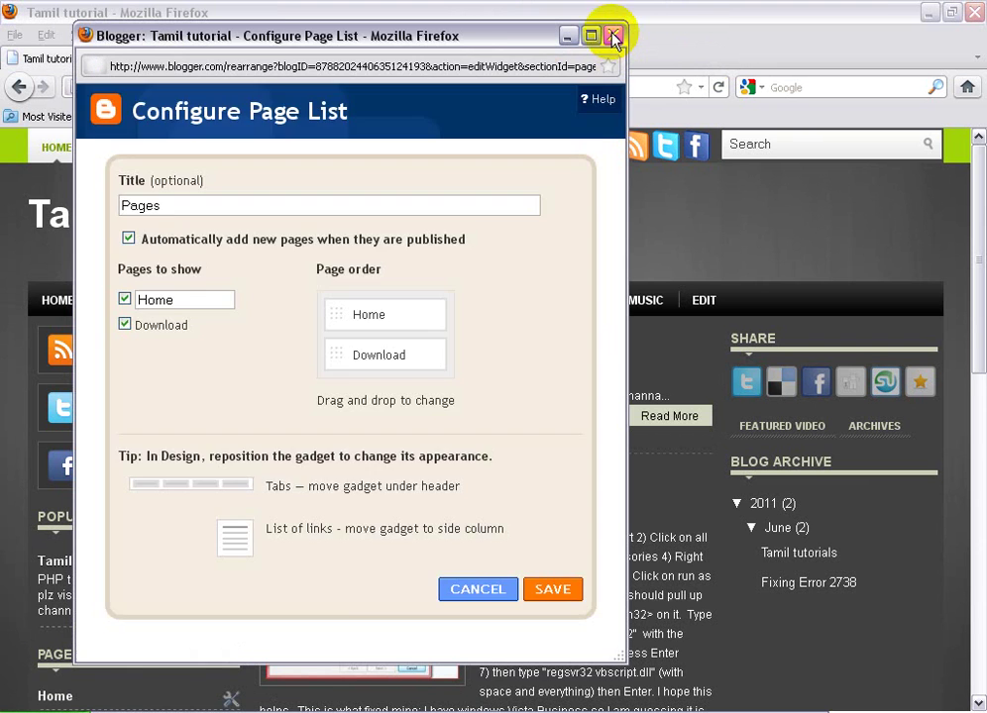
left_click(614, 36)
scroll(575, 502, "down", 15)
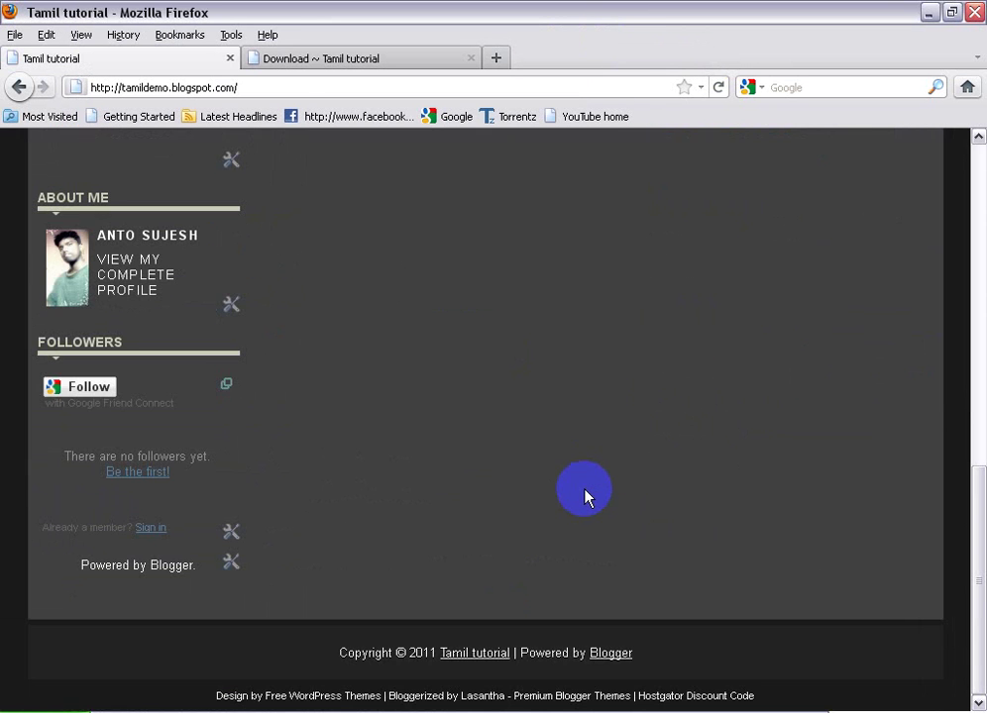
left_click(610, 653)
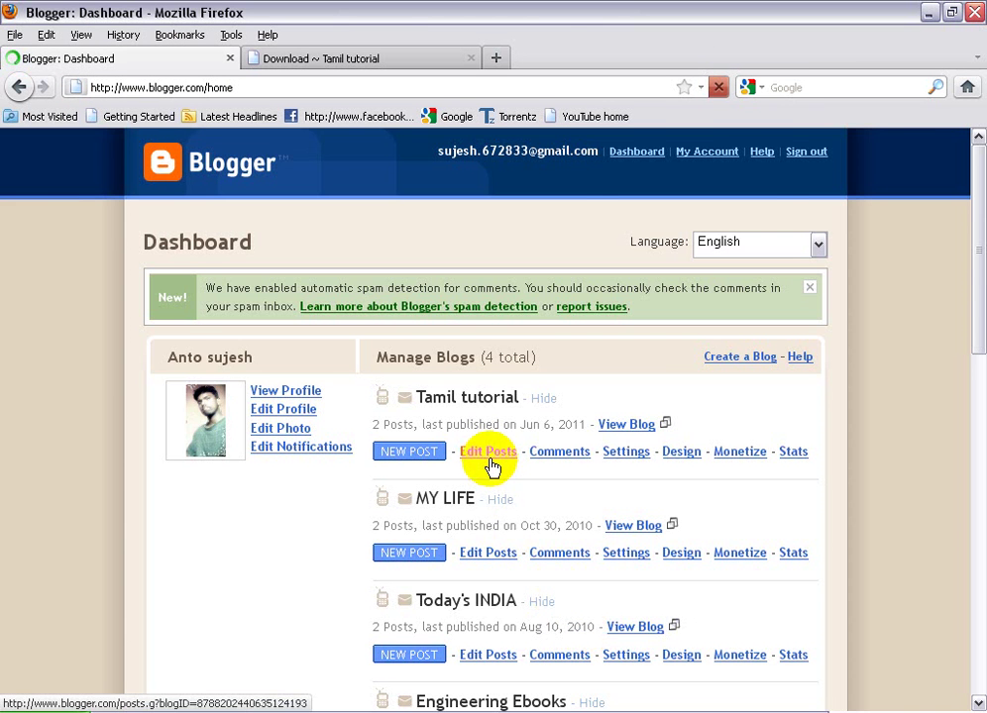
left_click(490, 459)
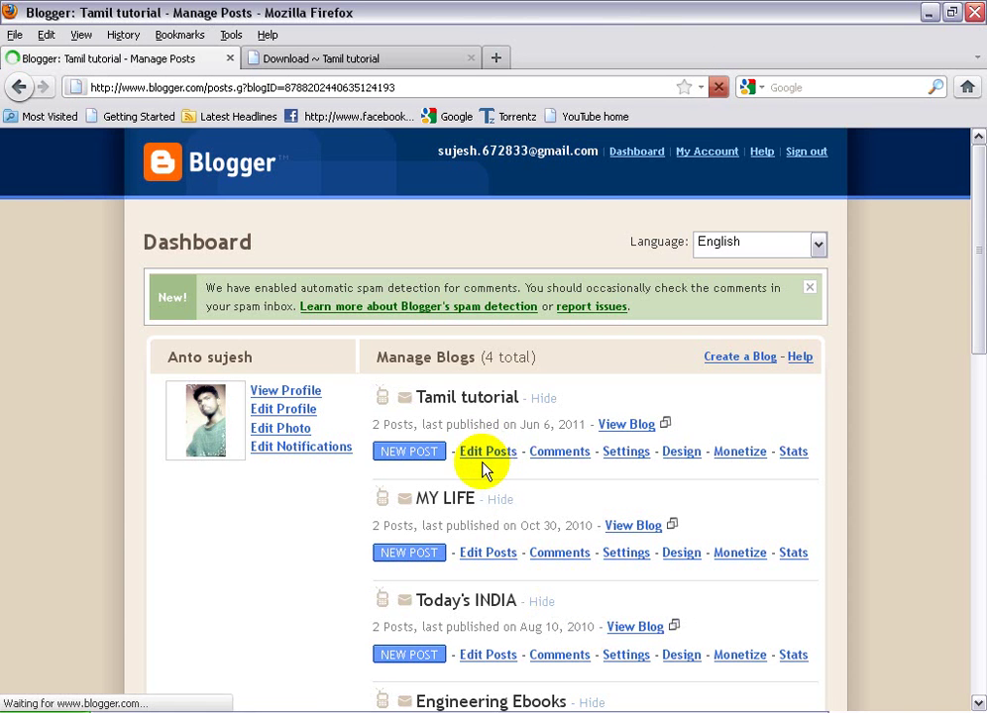
Step: Start a blank new page from Edit Pages, then view the live Download page tab
left_click(238, 240)
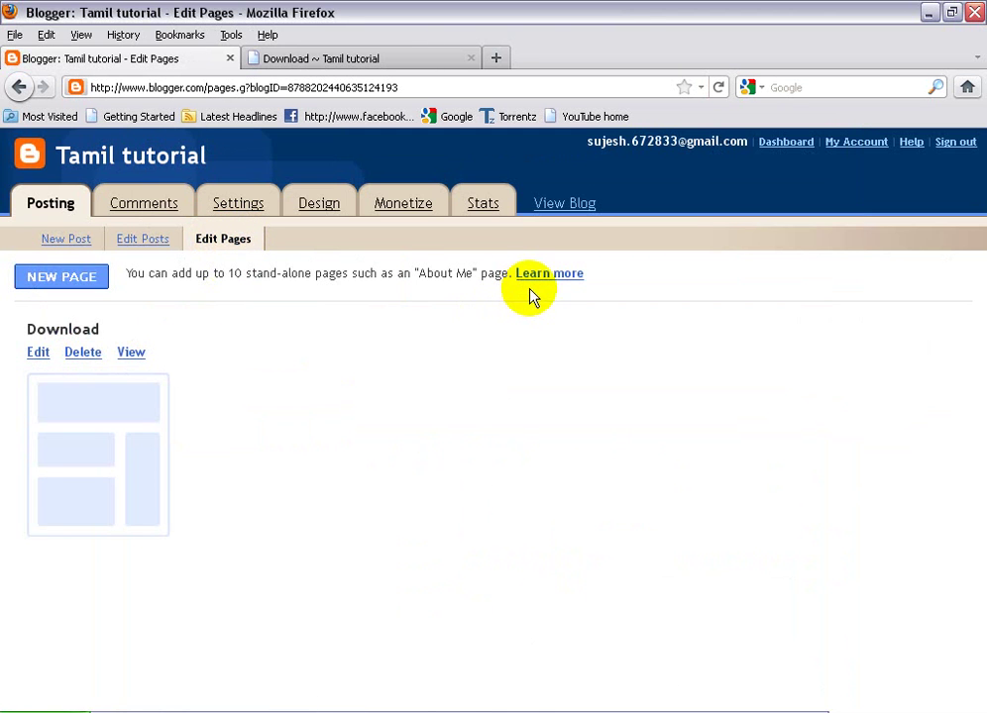
left_click(61, 278)
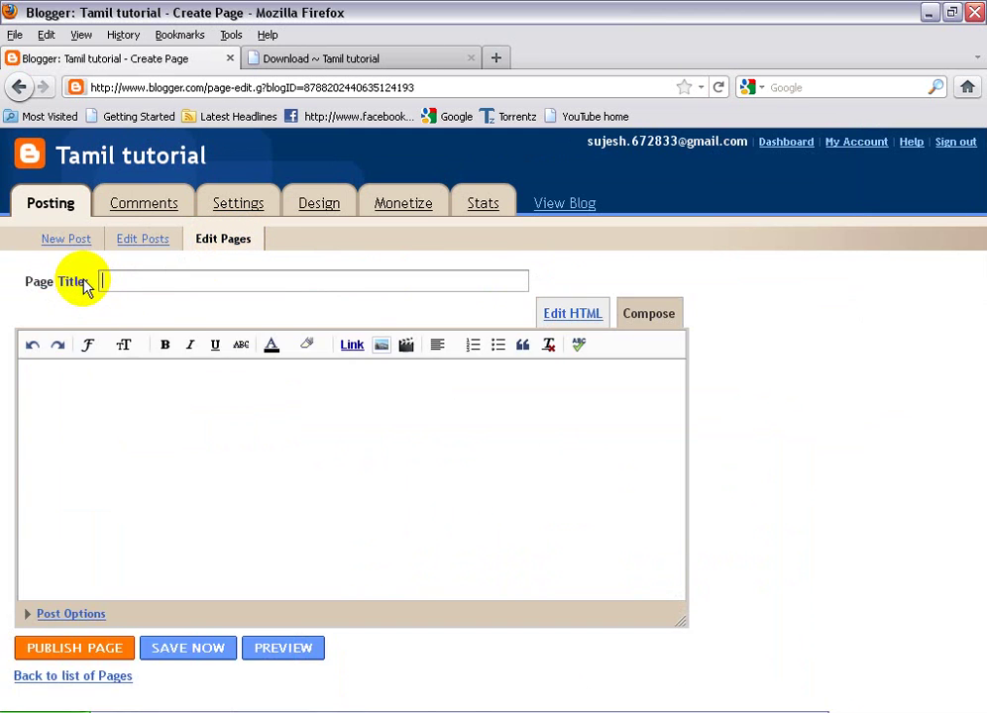
left_click(167, 281)
left_click(353, 64)
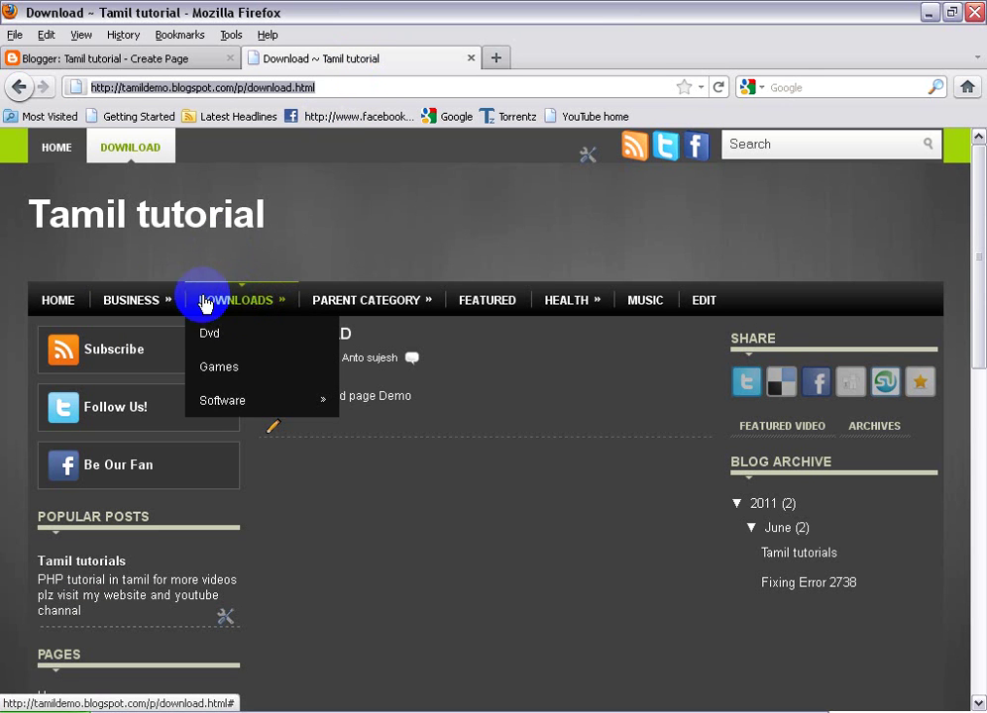
Step: Compare the live Download page's menus, then return to the blank Create Page title field
mouse_move(146, 301)
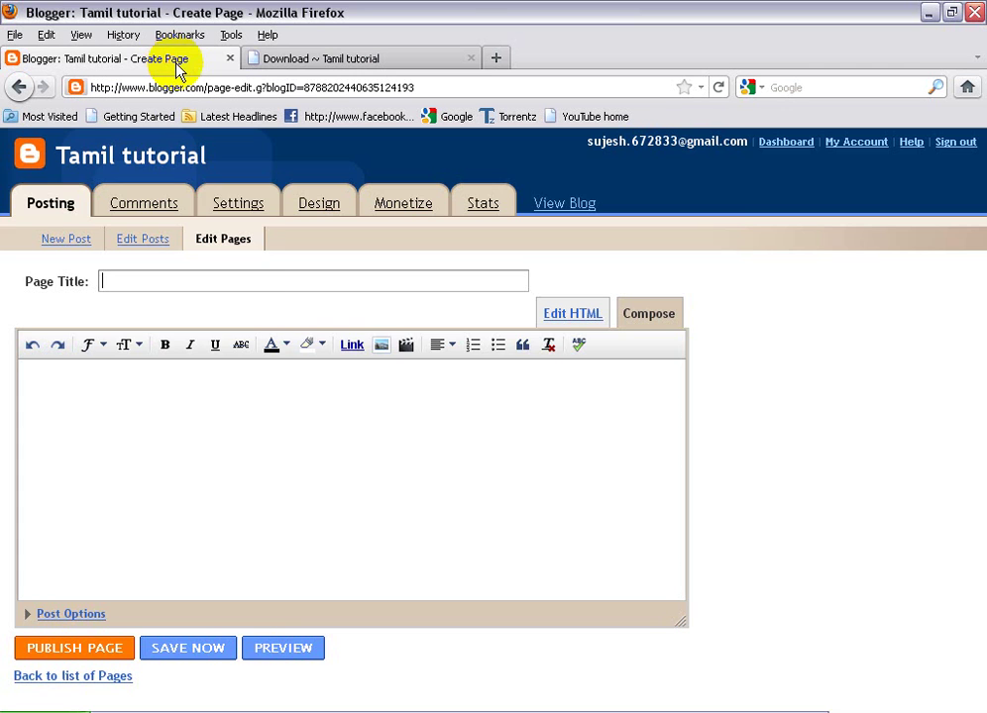
left_click(173, 59)
left_click(214, 281)
left_click(375, 60)
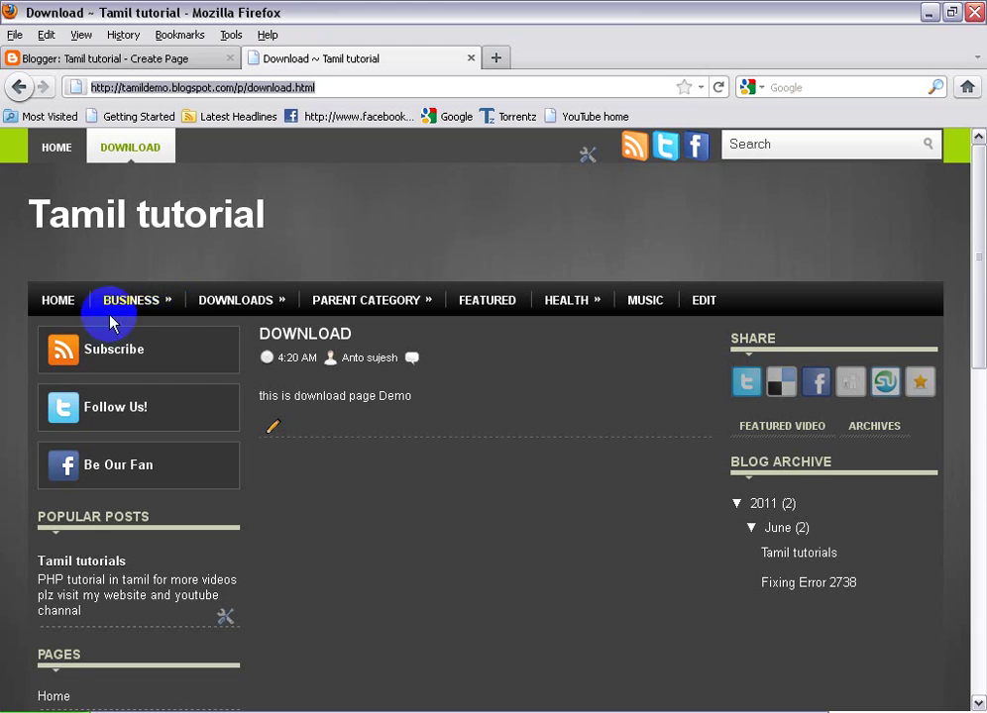
mouse_move(126, 313)
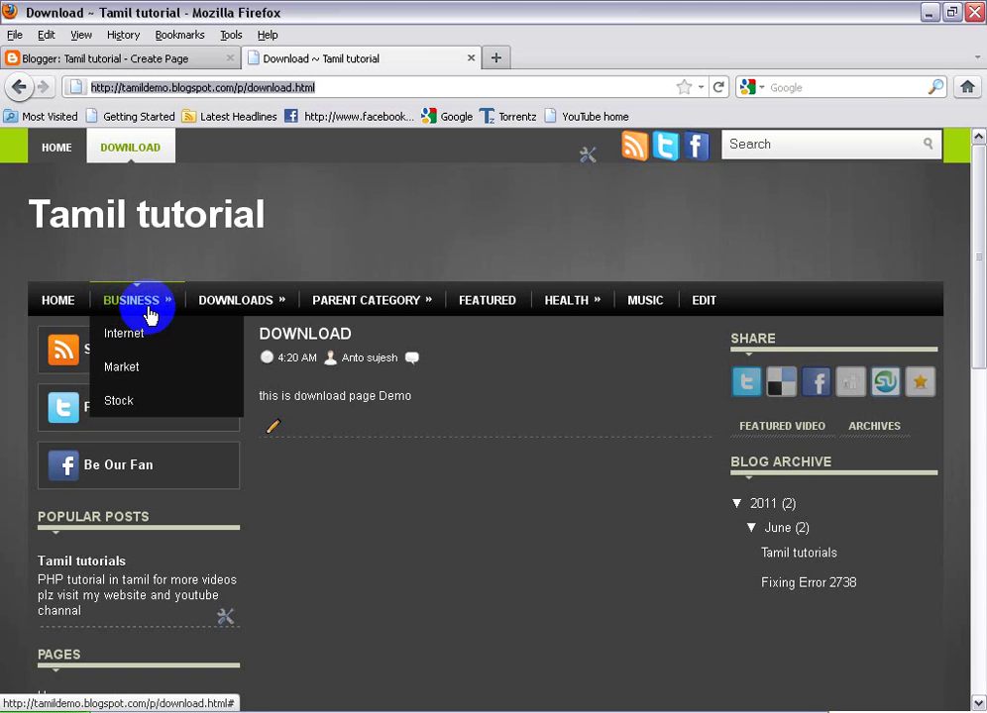
left_click(158, 58)
left_click(166, 281)
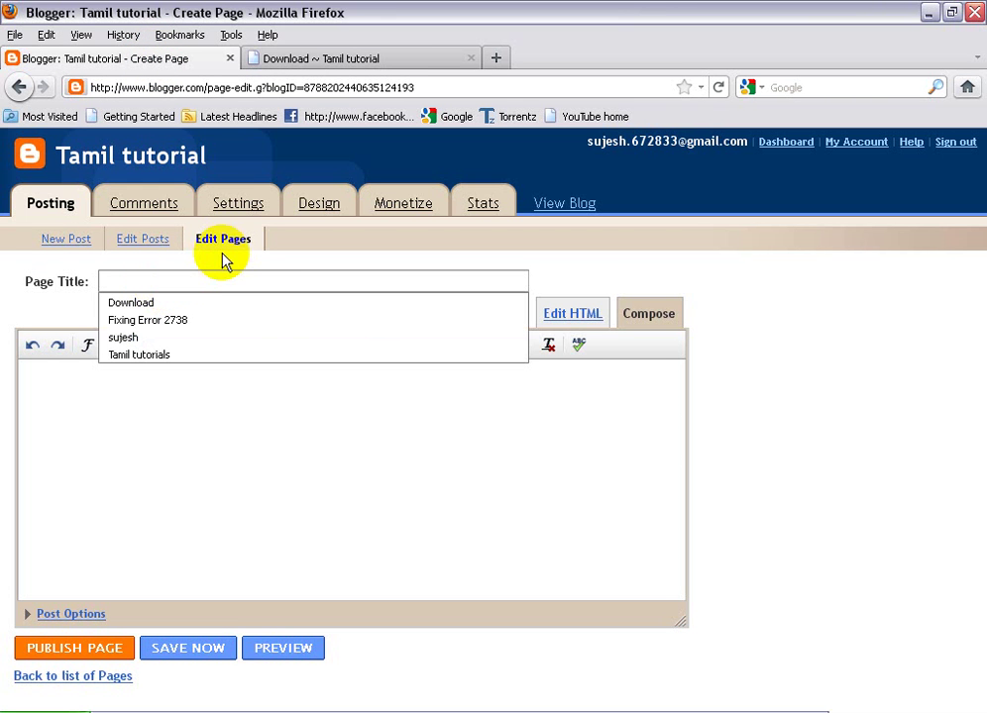
left_click(154, 276)
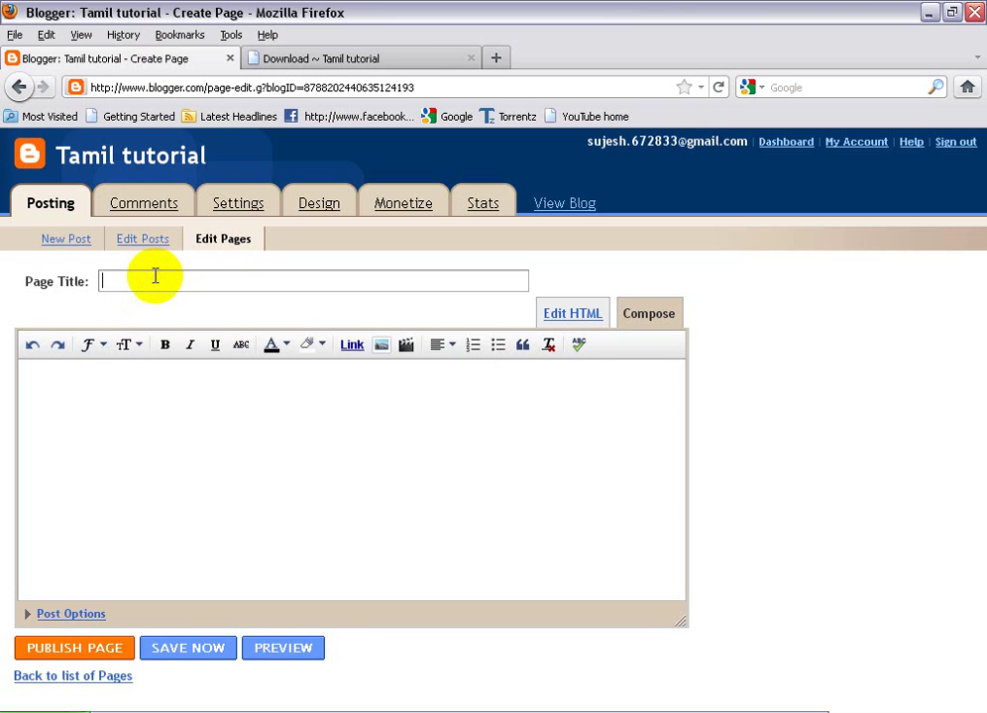
Step: Publish a page titled Software with body 'this is a softwarre page', checking the Download tab
type("Software")
left_click(136, 402)
type("this is a")
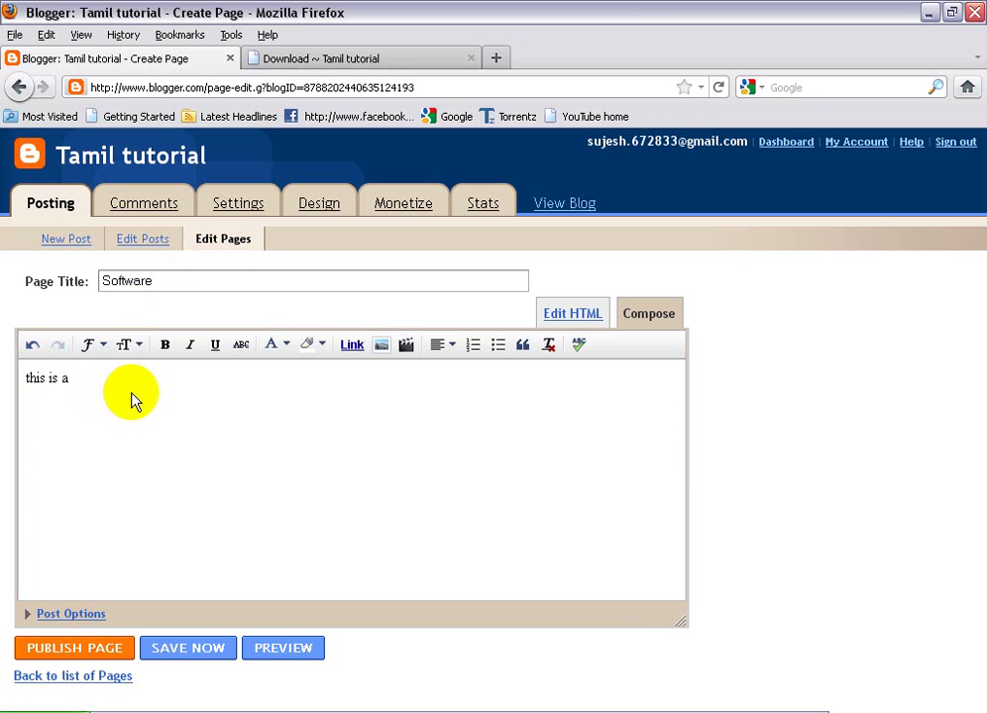
type(" softwarre page")
left_click(72, 658)
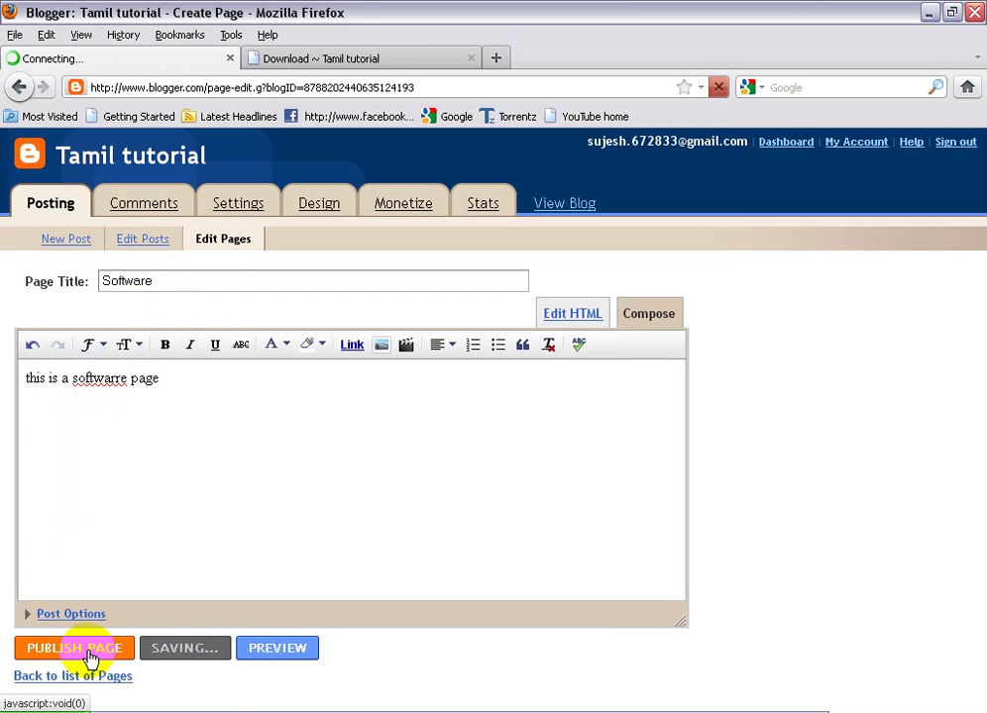
left_click(408, 61)
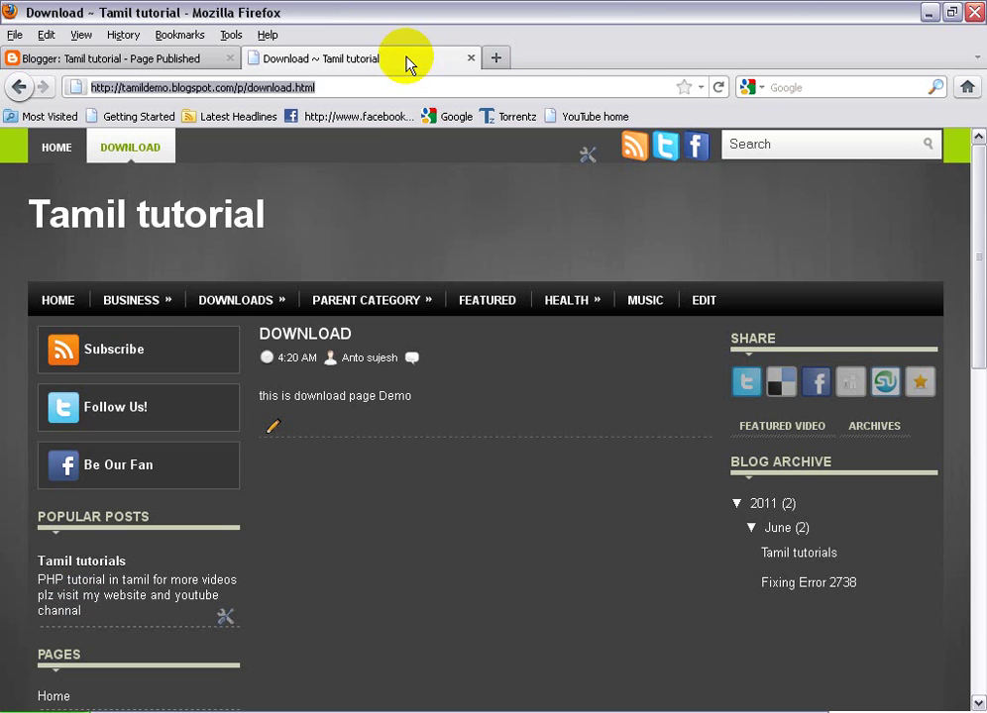
mouse_move(385, 319)
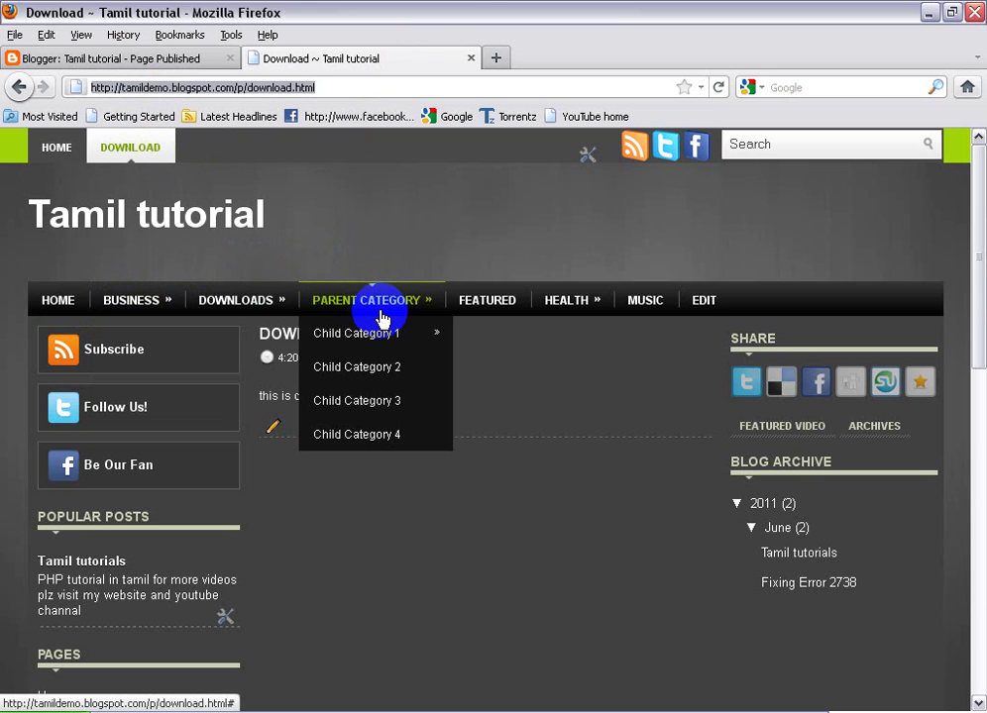
left_click(62, 57)
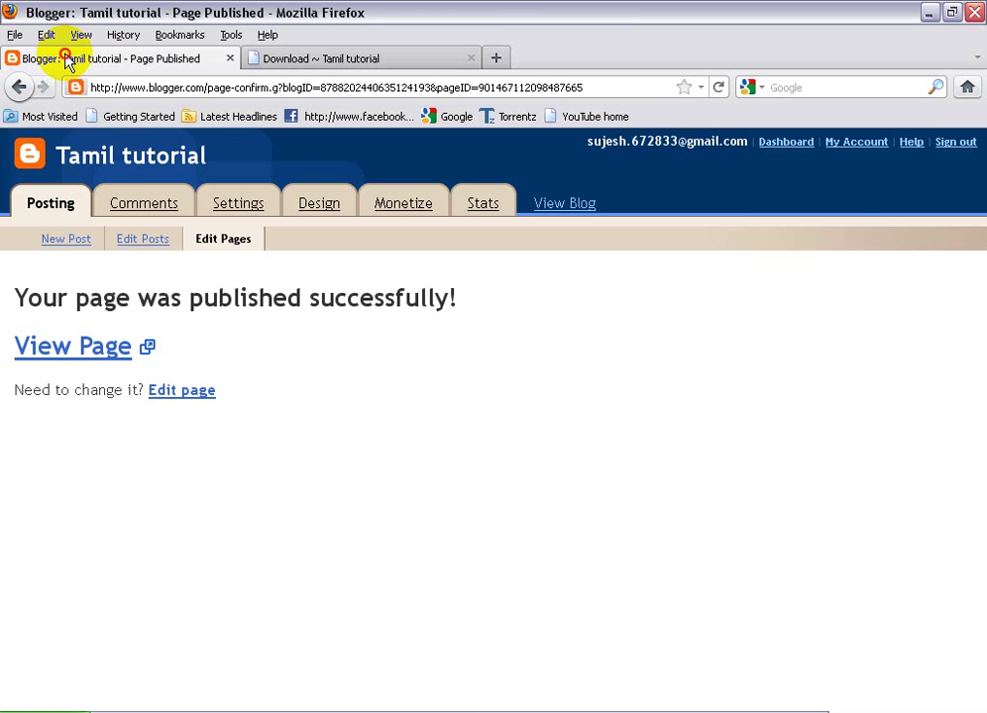
Step: Navigate from the Software page to Edit Pages and start another new page
left_click(192, 393)
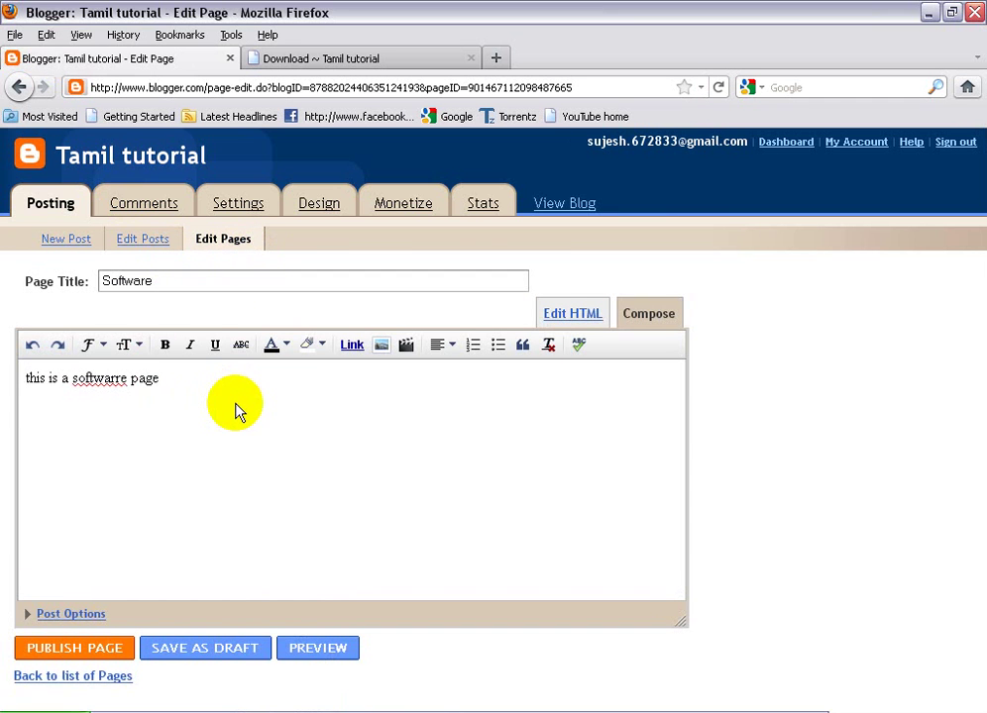
left_click(163, 241)
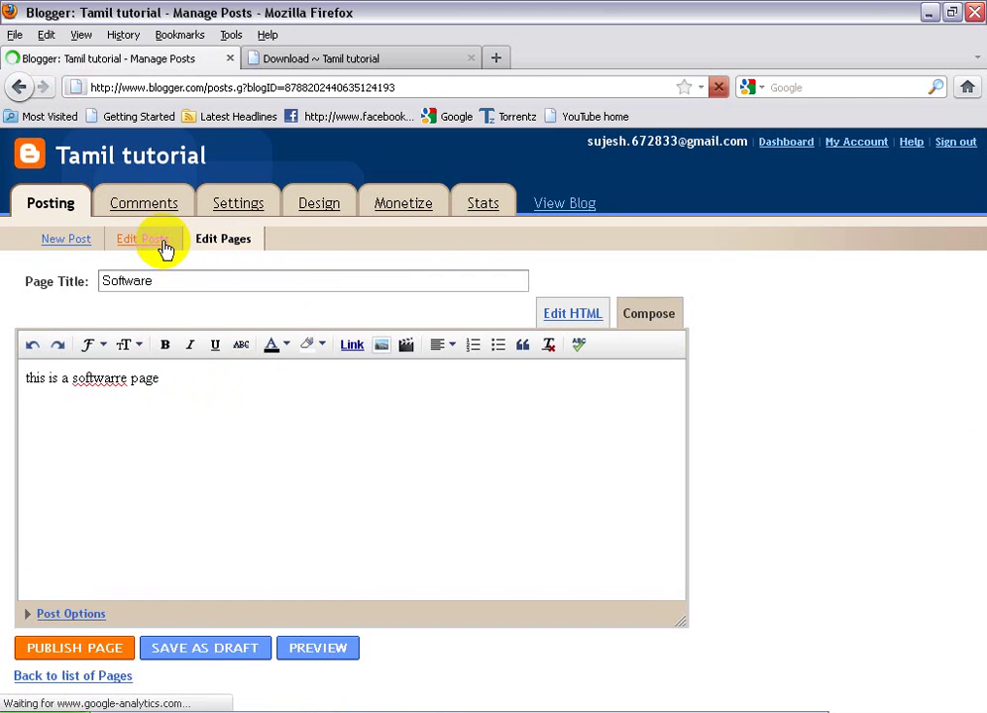
left_click(235, 245)
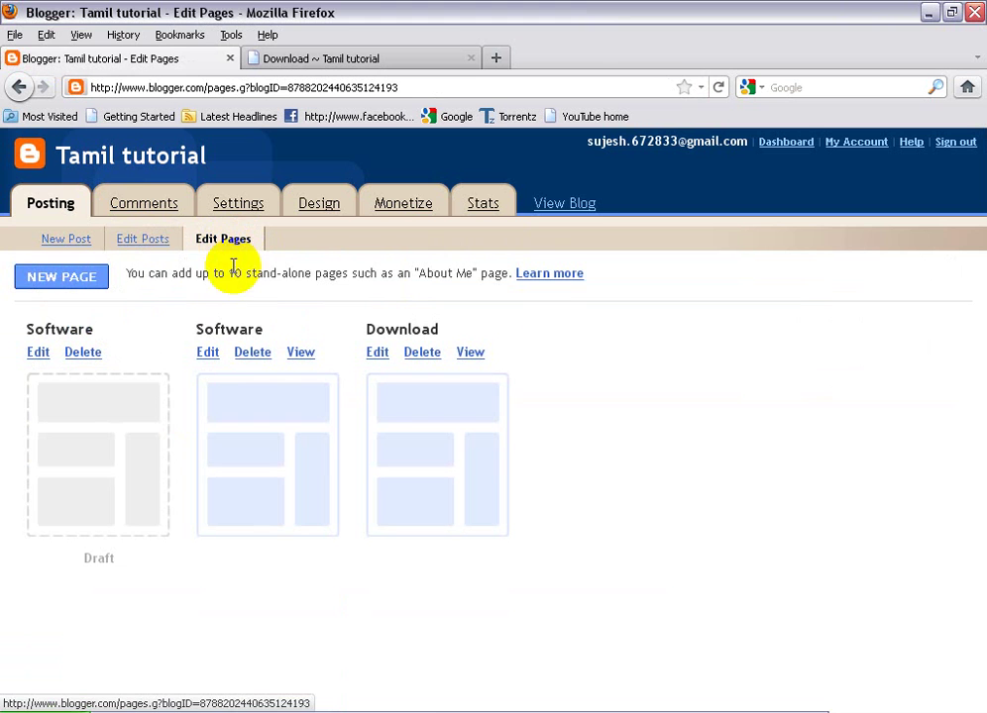
left_click(71, 285)
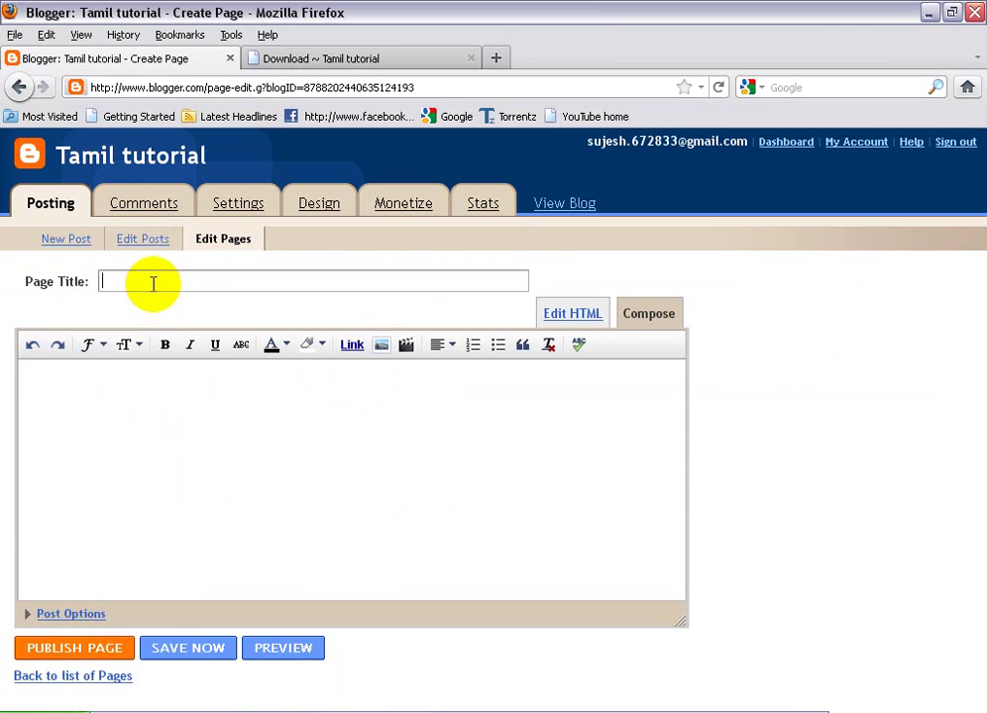
Step: Title the page 'programs' and type the body 'this is the page for program'
left_click(154, 284)
type("Prog")
left_click(165, 385)
type("this is")
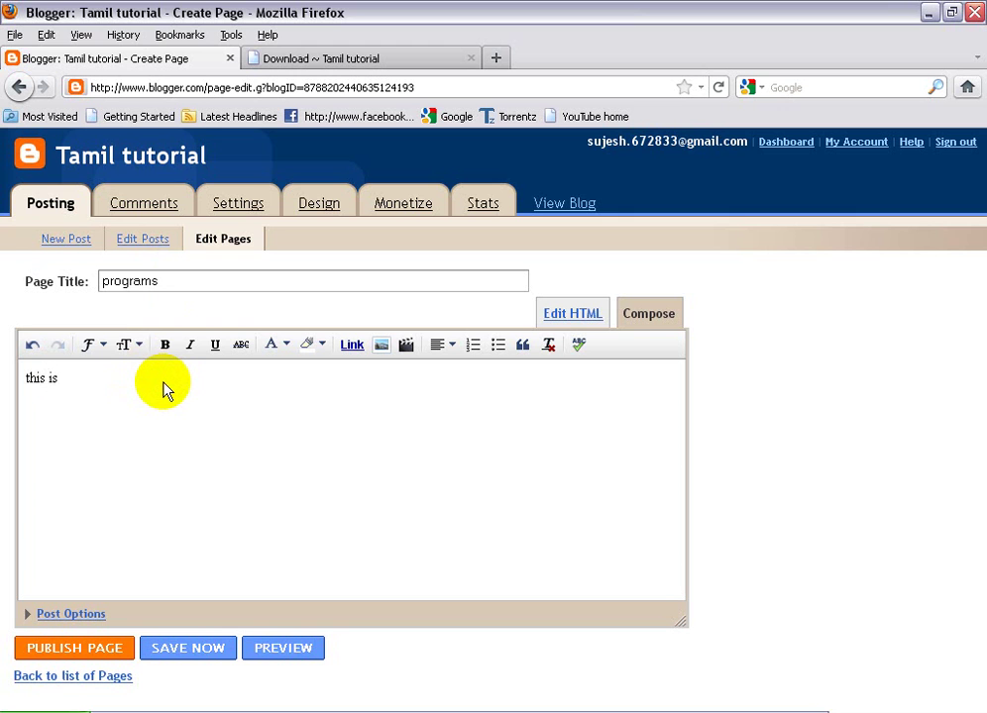
type(" the page for program")
left_click_drag(170, 285, 99, 280)
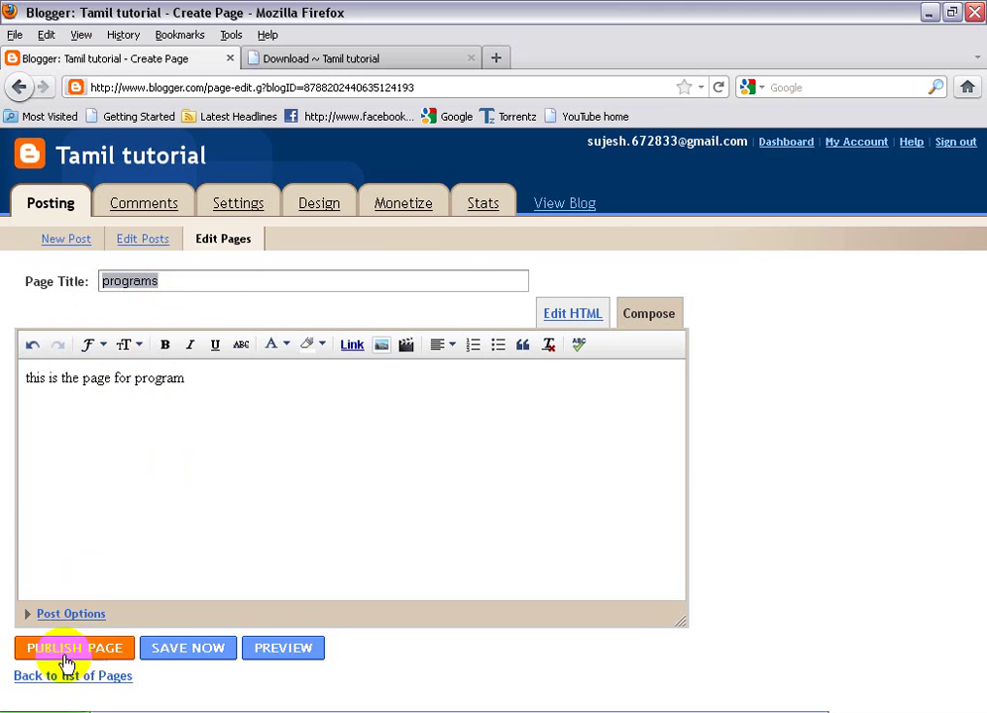
Step: Publish the programs page, reloading and resending after the Conflicting edits error
left_click(98, 653)
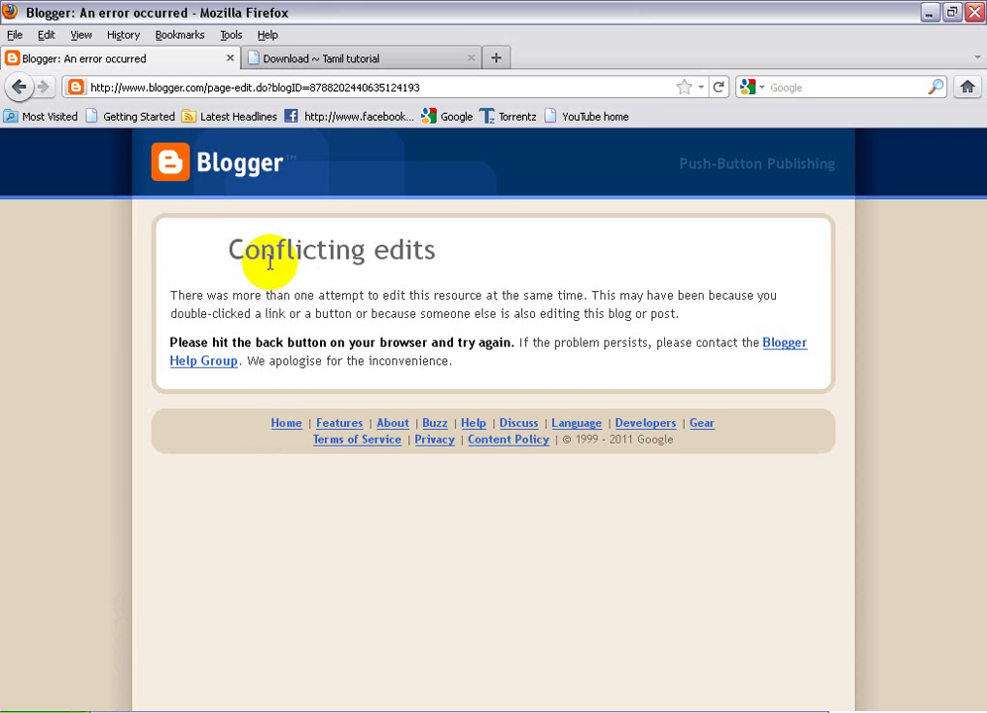
left_click_drag(230, 250, 424, 249)
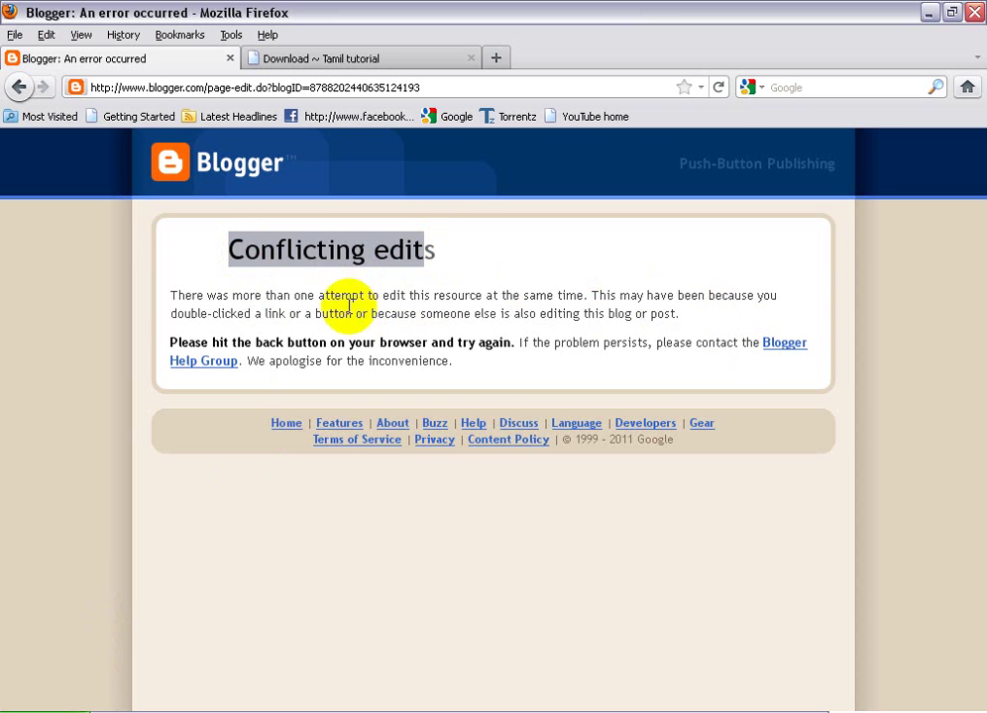
left_click(718, 88)
left_click(453, 387)
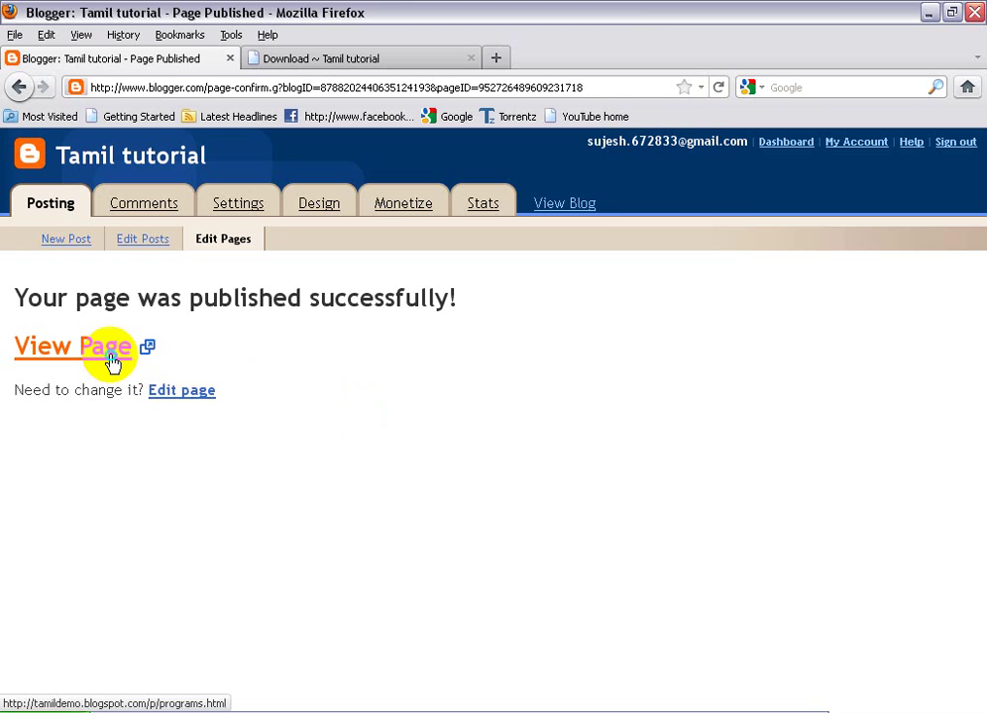
Step: View the published programs page in a new tab to confirm it, then close it
right_click(112, 363)
left_click(118, 367)
left_click(398, 60)
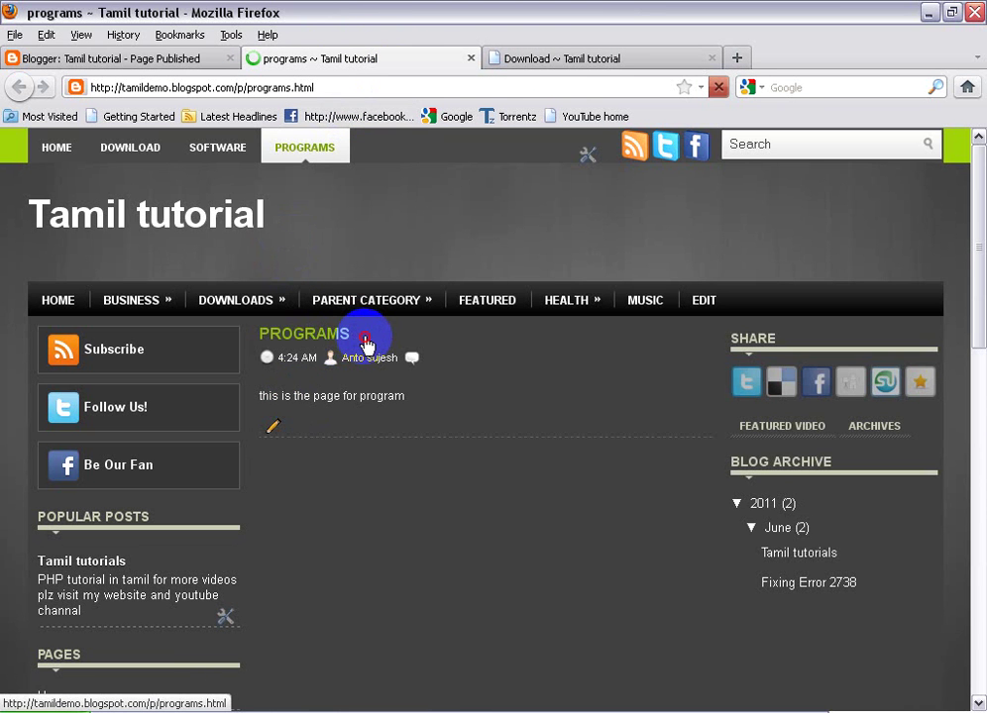
left_click(468, 59)
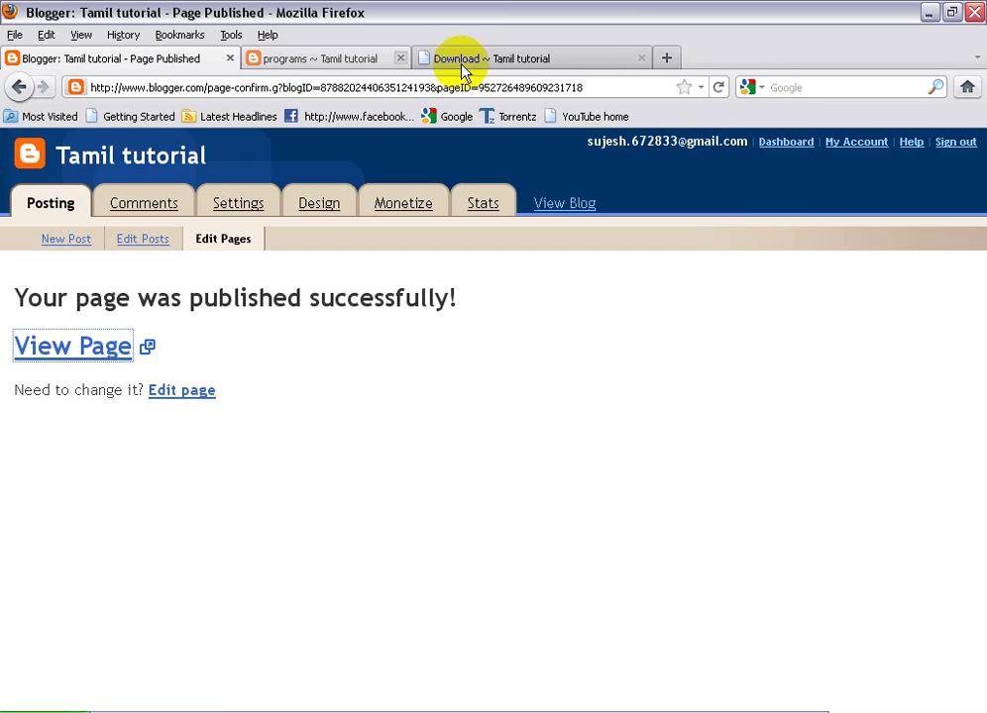
Step: Check the live blog's Download page, then return to the Blogger pages list
left_click(227, 238)
left_click(335, 59)
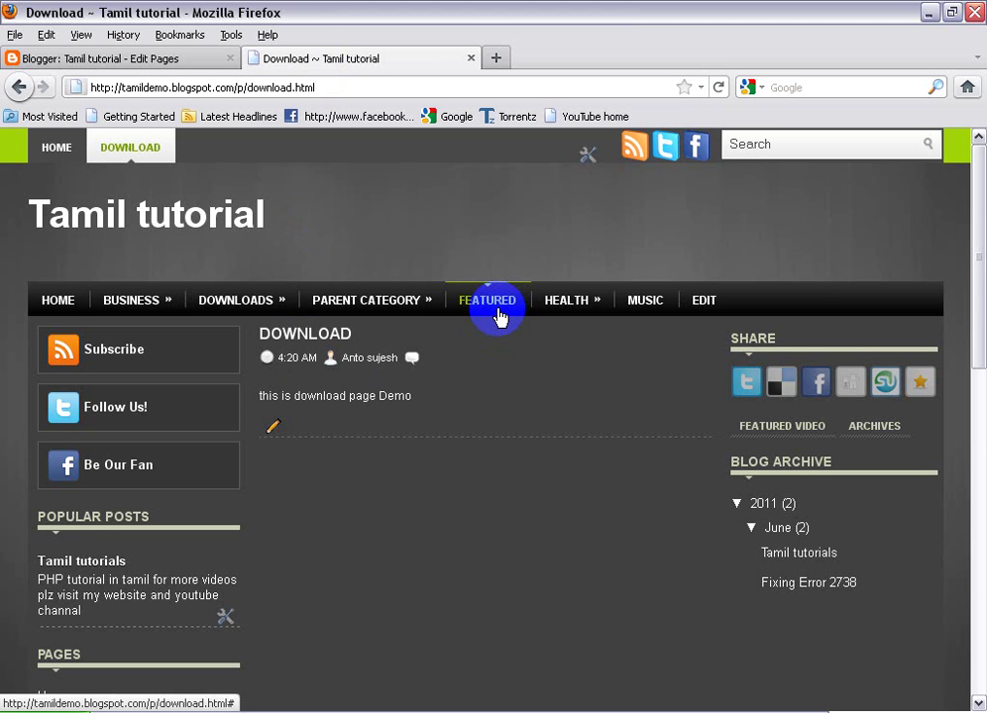
left_click(163, 59)
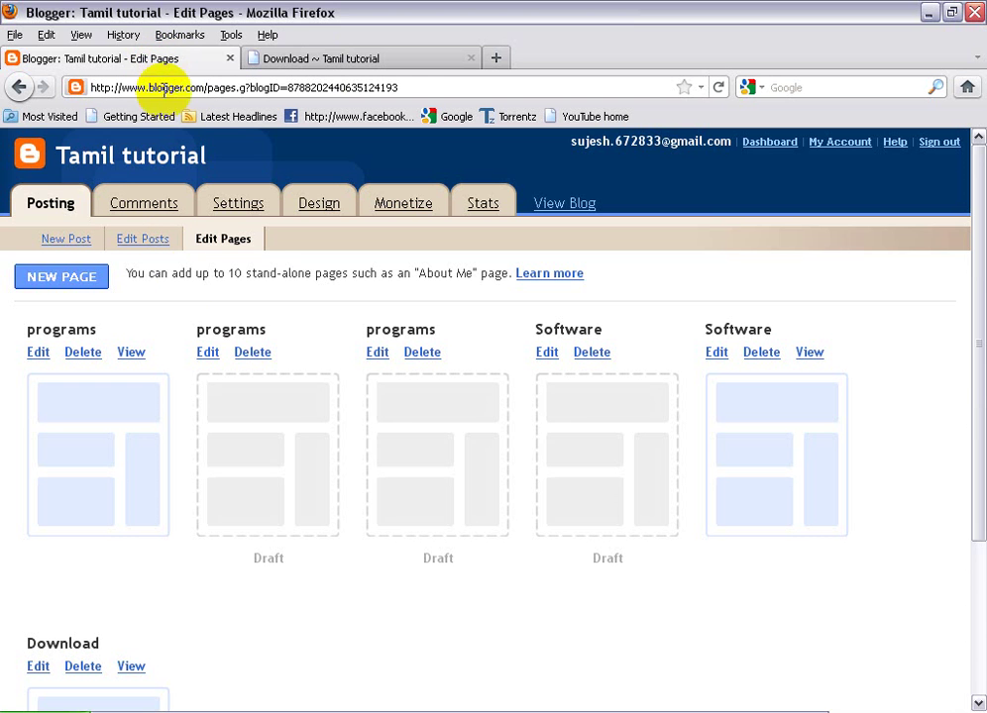
Step: Create a new page titled 'videos' with body 'this is the page for the videos'
left_click(87, 281)
left_click(201, 282)
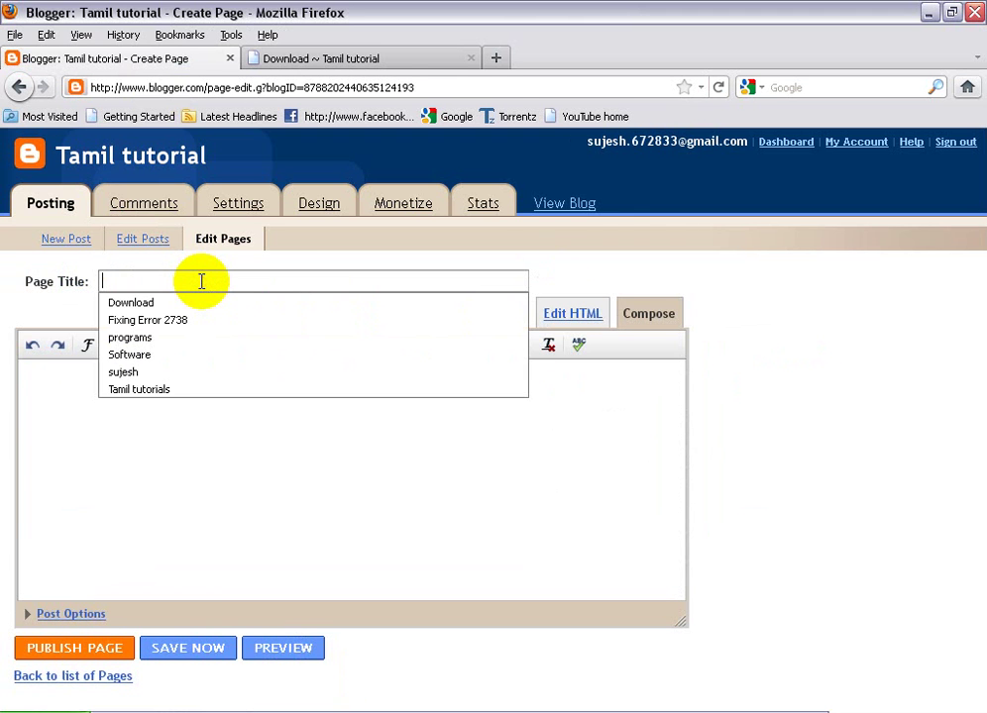
type("you")
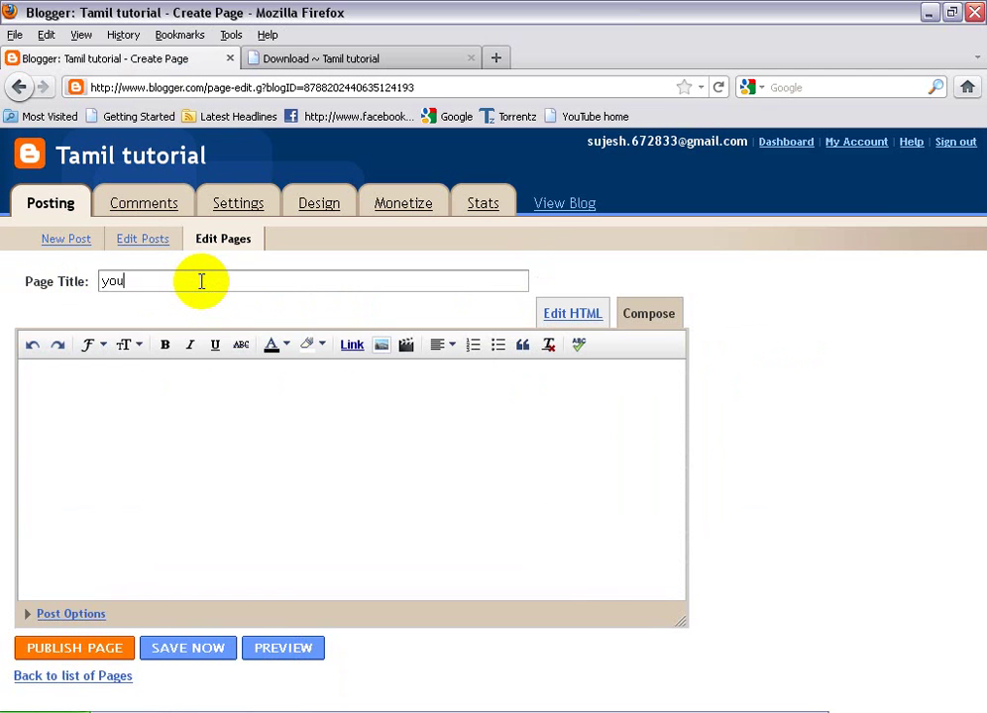
type("ideos")
left_click(167, 399)
type("this is the ")
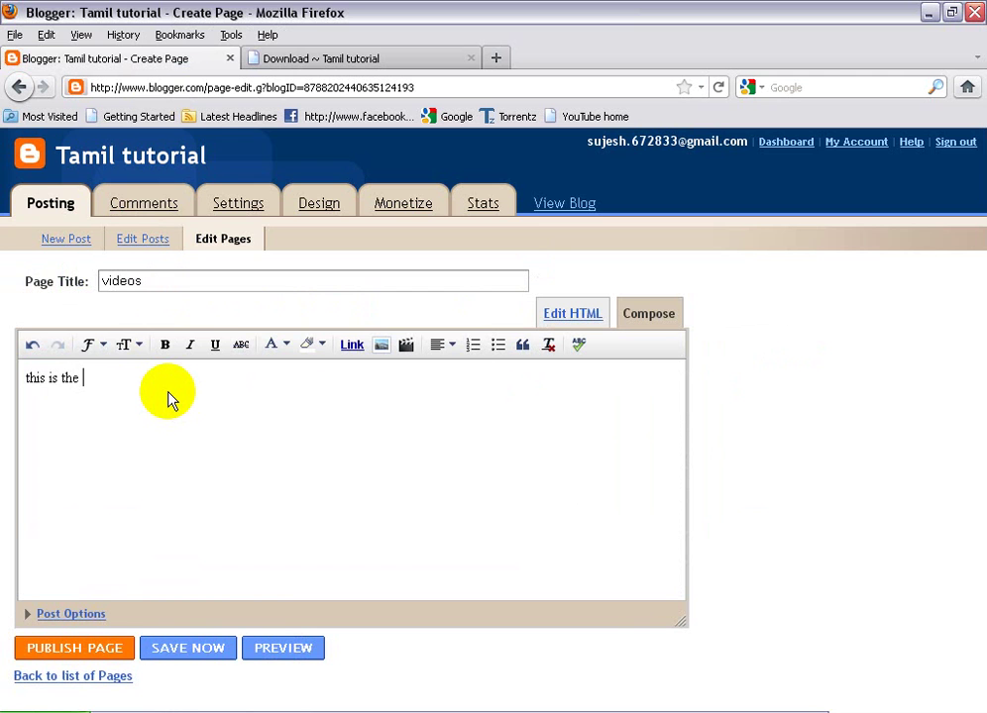
type("page for the videos")
Step: Publish the videos page and check it against the live Download page
left_click(69, 648)
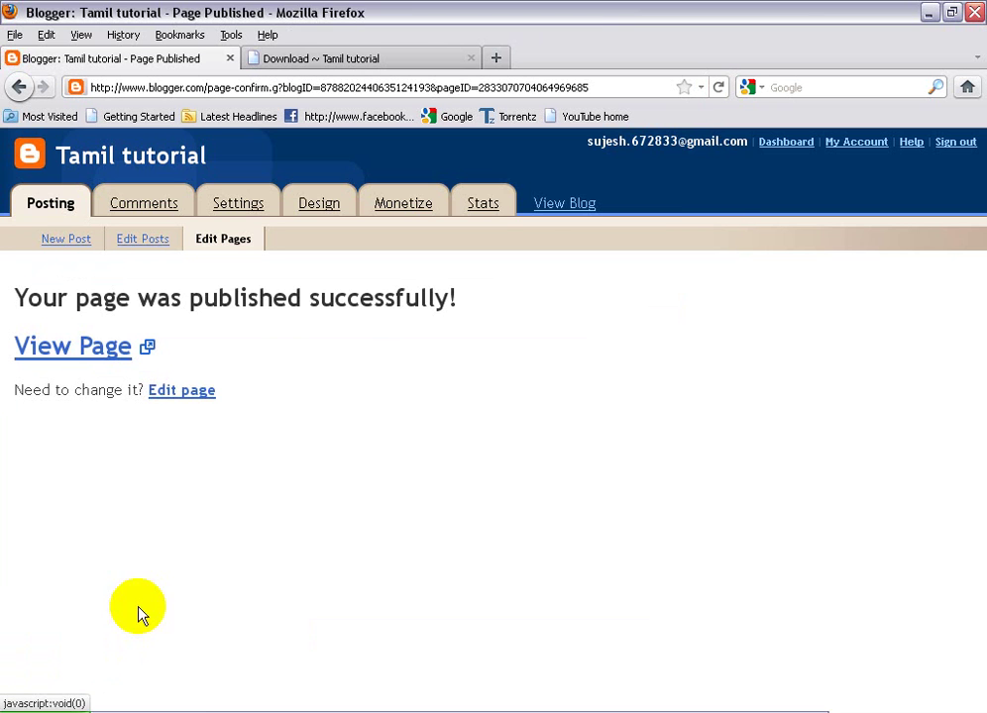
left_click(370, 55)
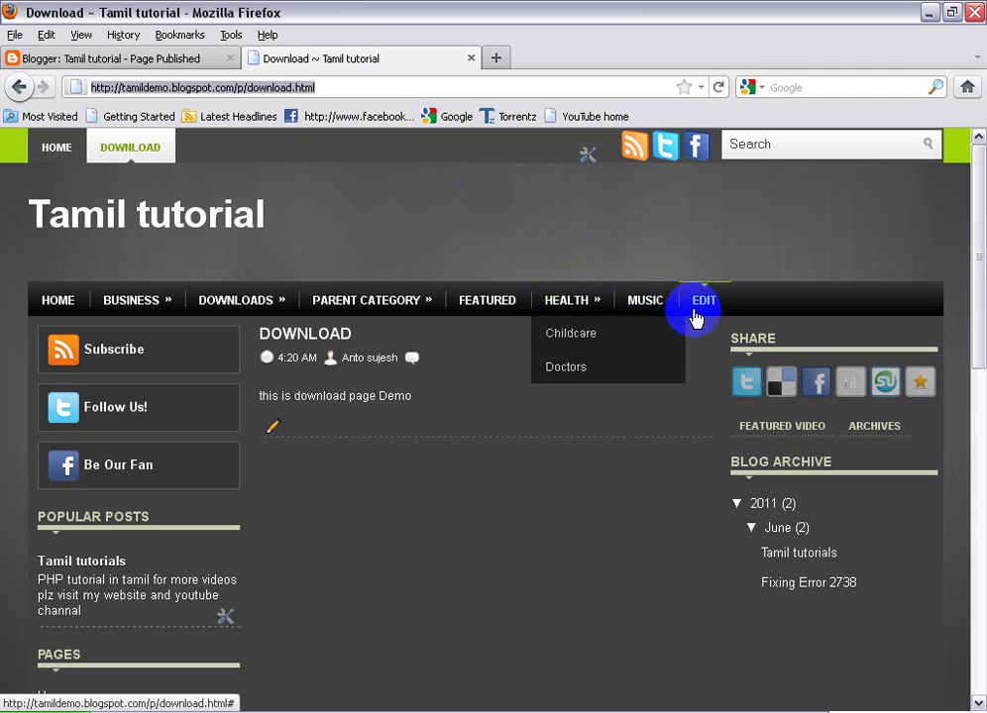
left_click(110, 62)
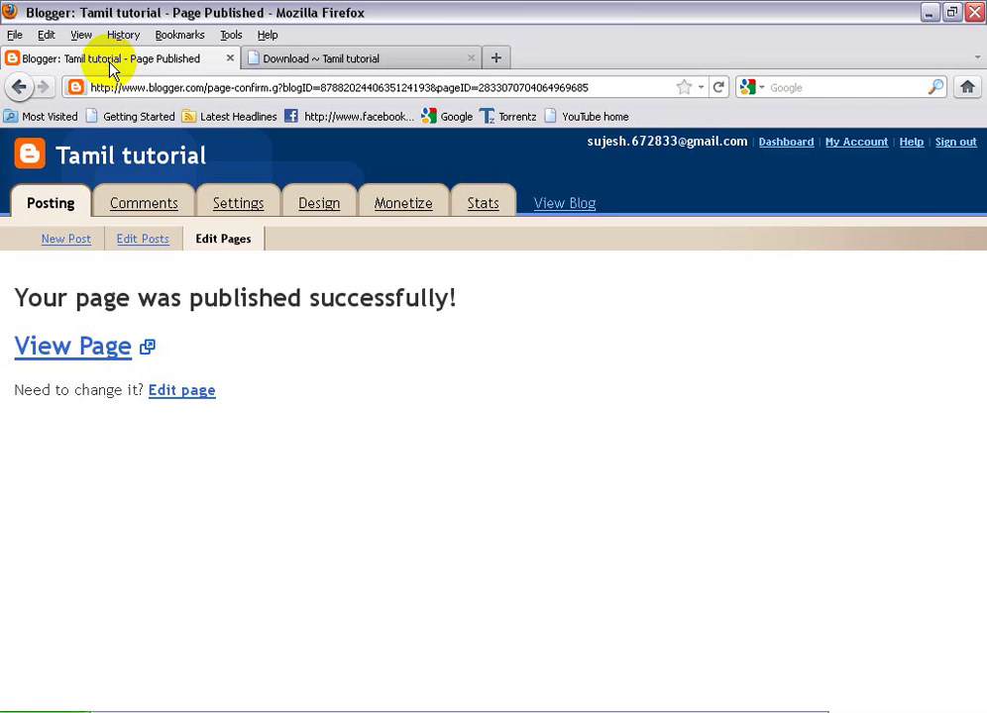
Step: Add a new 'movies' page with body 'this is the page for the movies' and publish it
left_click(236, 244)
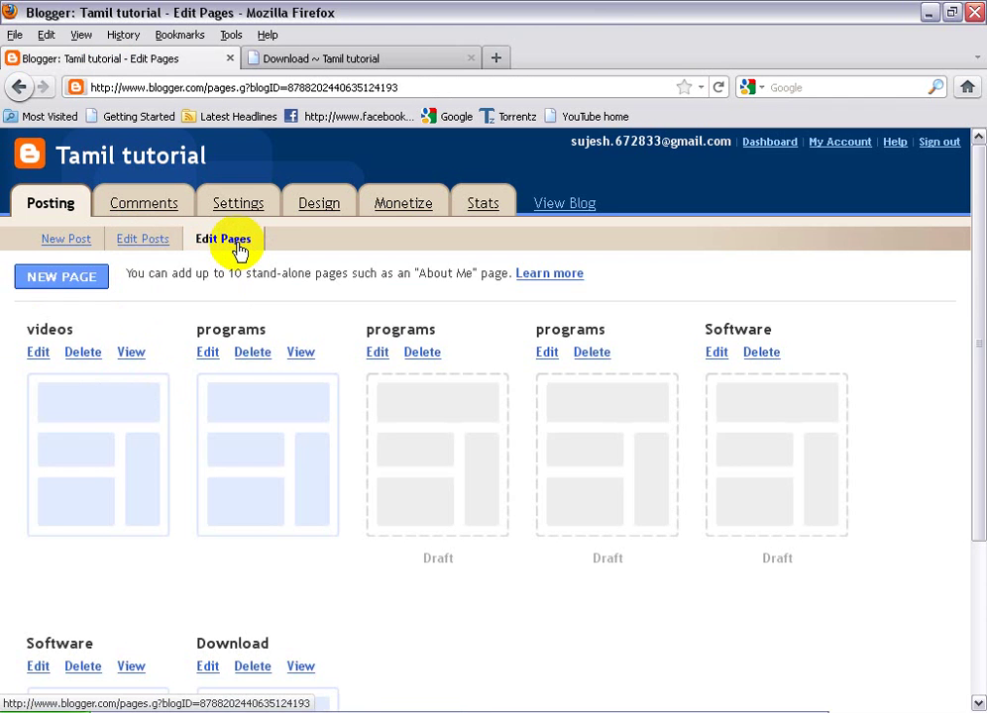
left_click(77, 281)
left_click(123, 282)
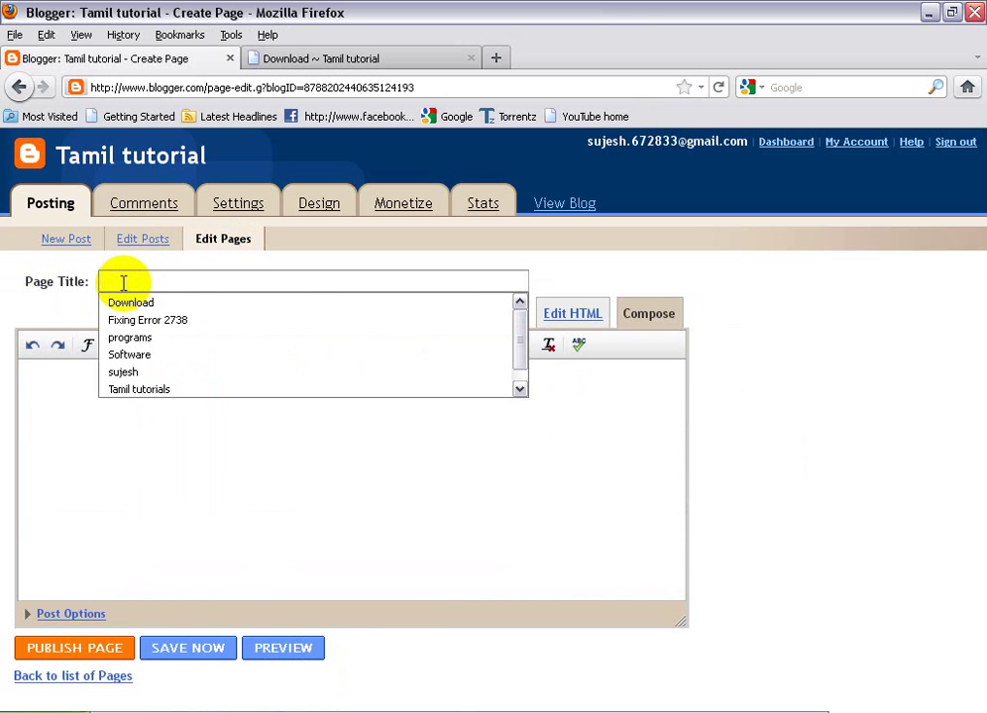
type("movies")
left_click(120, 386)
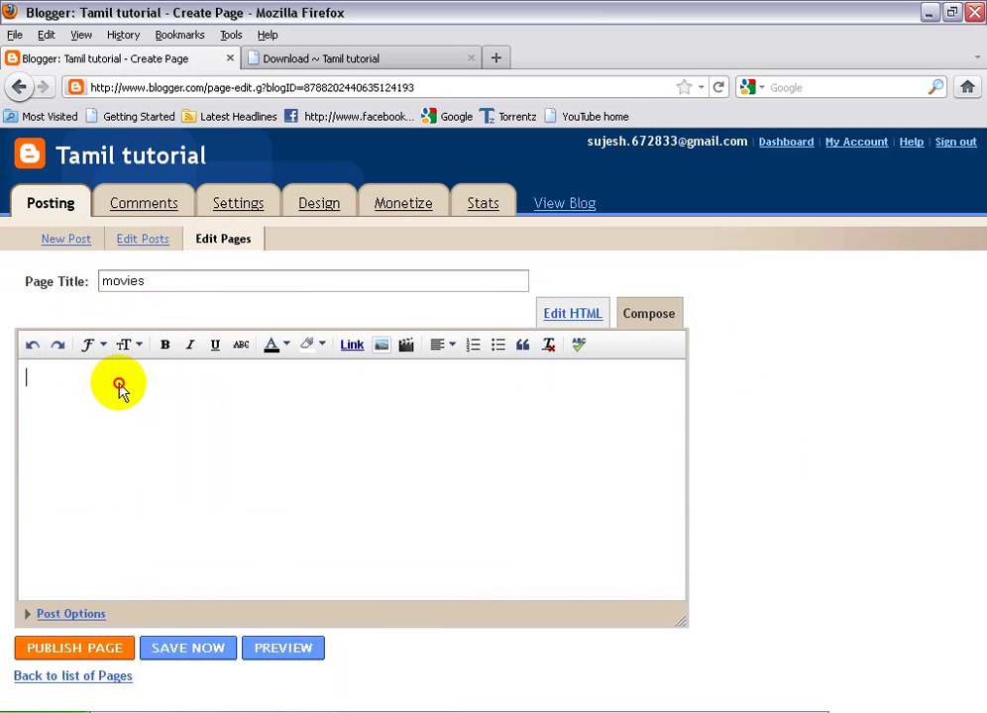
type("this is the page")
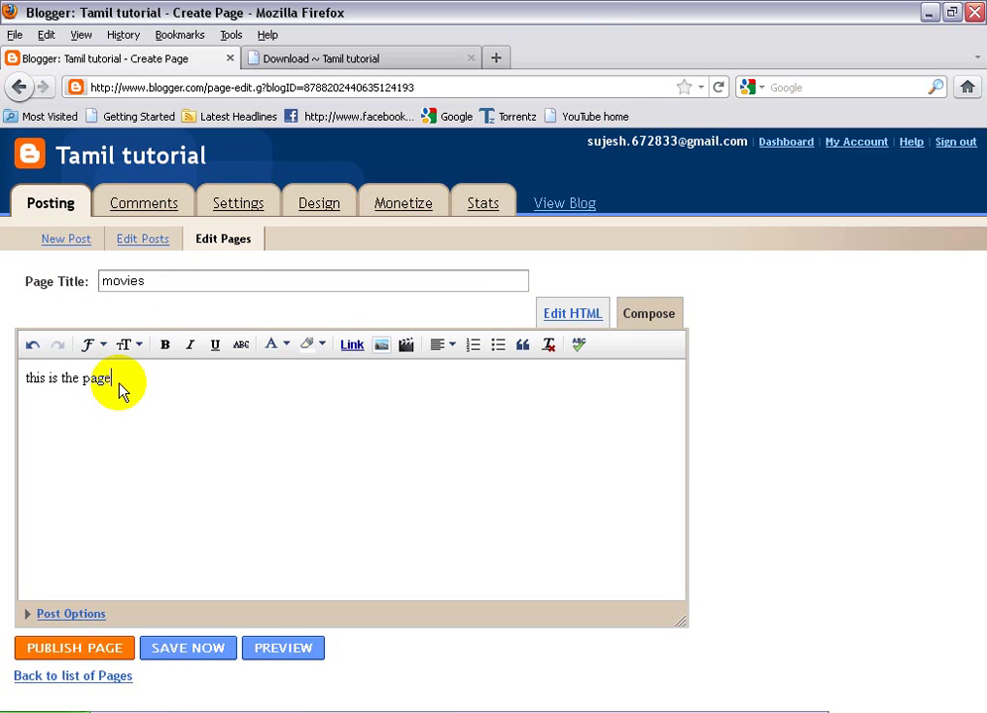
type(" for the movies")
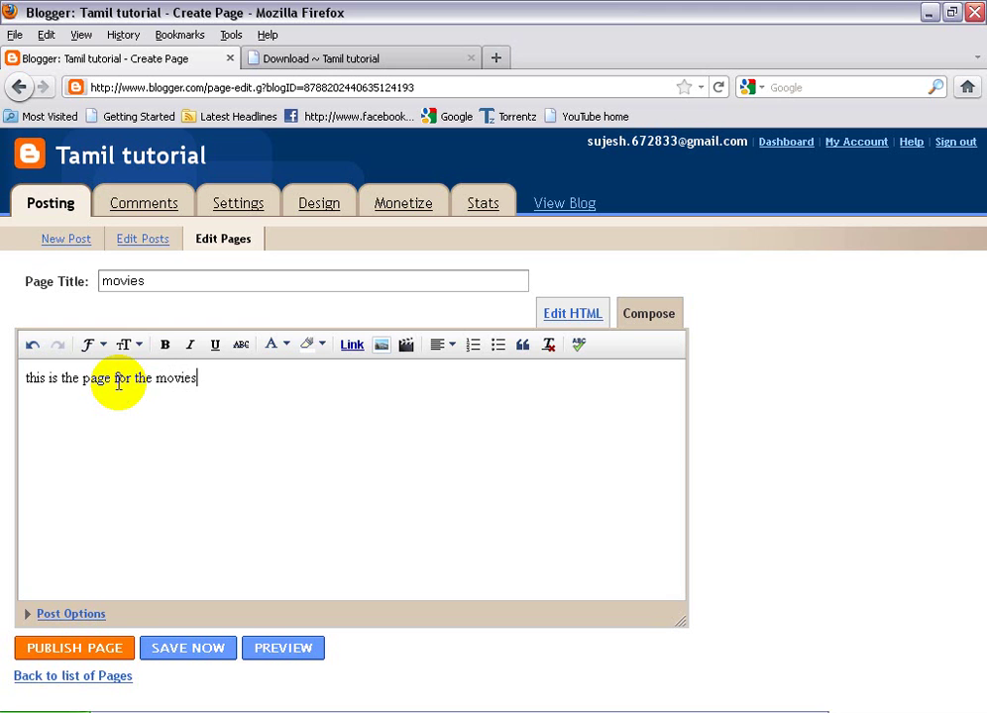
left_click(80, 656)
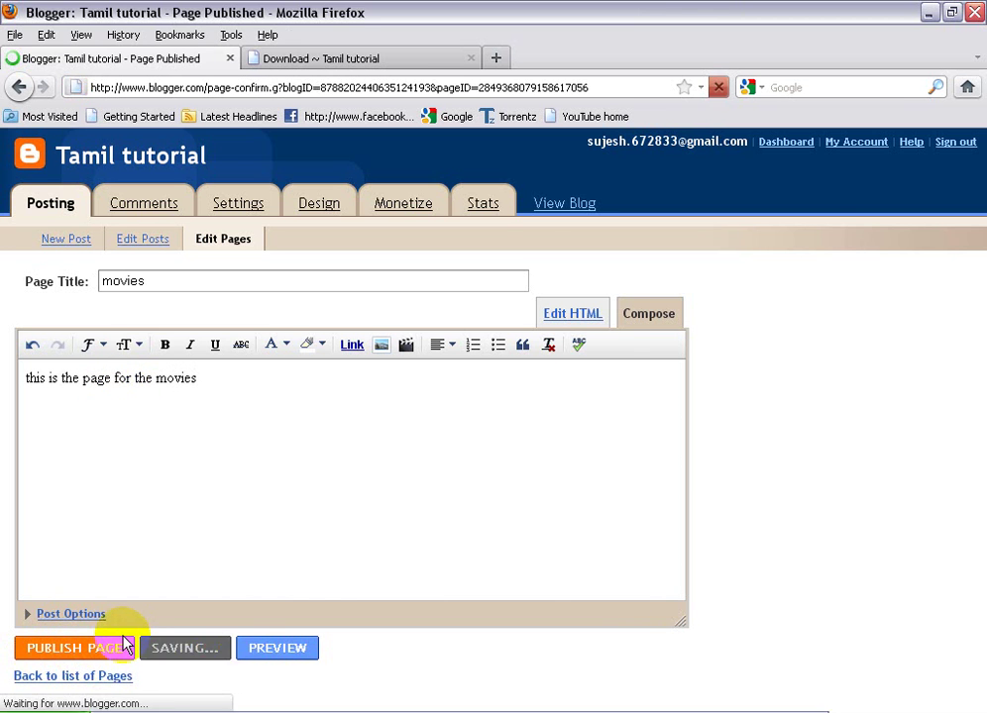
Step: Look over the menu tabs on the live tamildemo.blogspot.com Download page
left_click(374, 64)
mouse_move(555, 300)
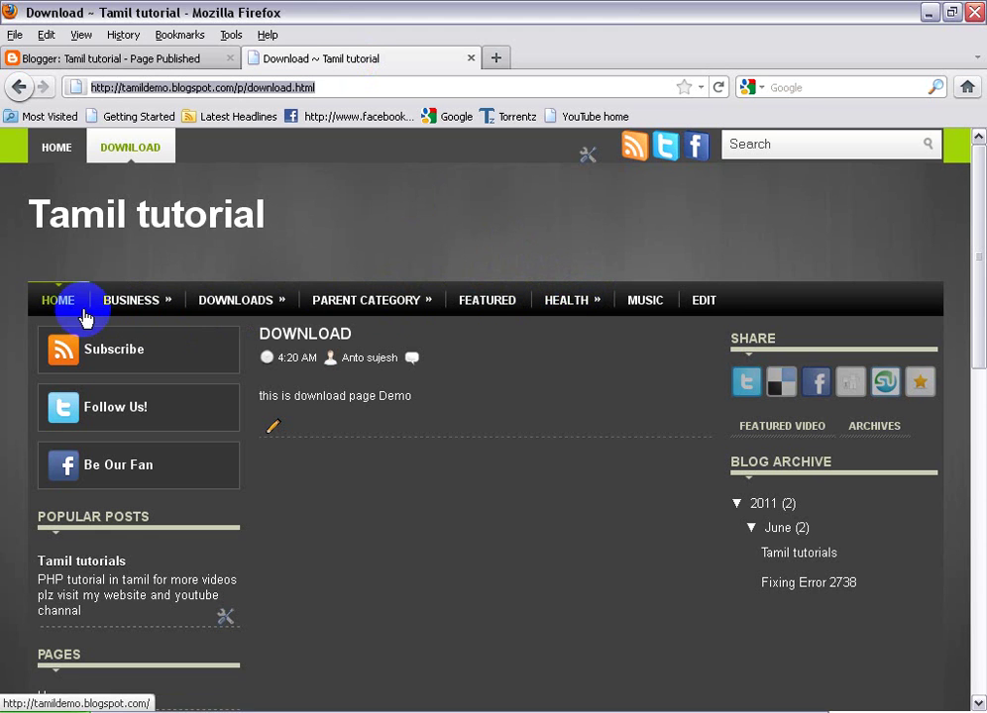
mouse_move(259, 315)
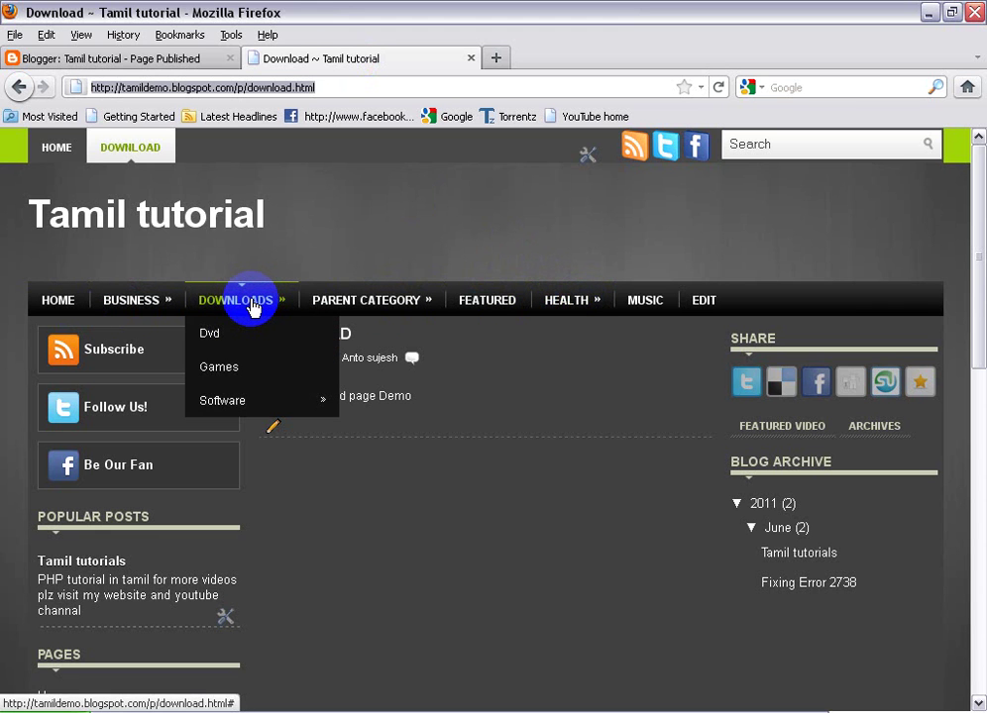